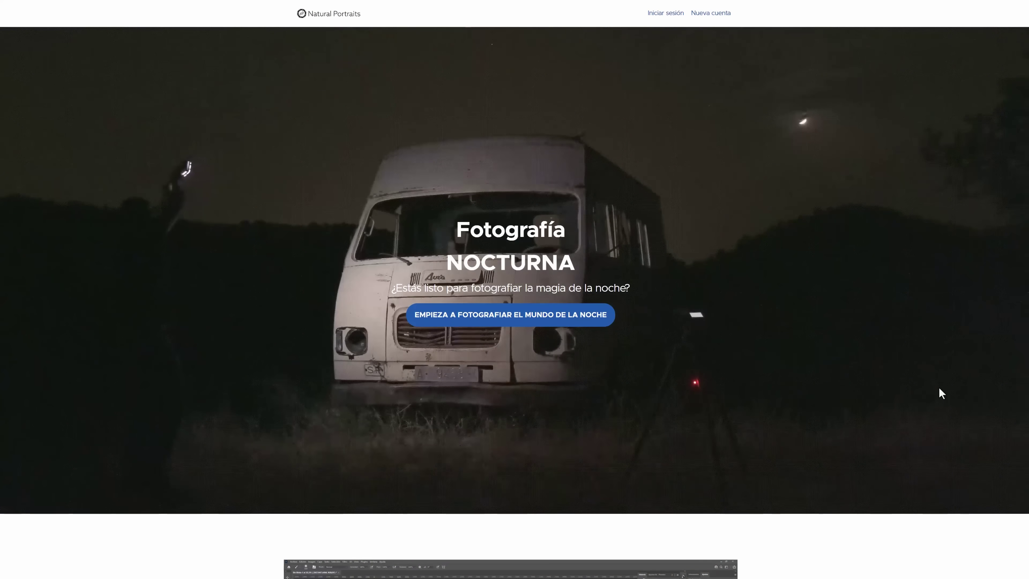
# Autoscroll the Natural Portraits course page down to the '6 horas de contenido formativo' section
pyautogui.middleClick(939, 390)
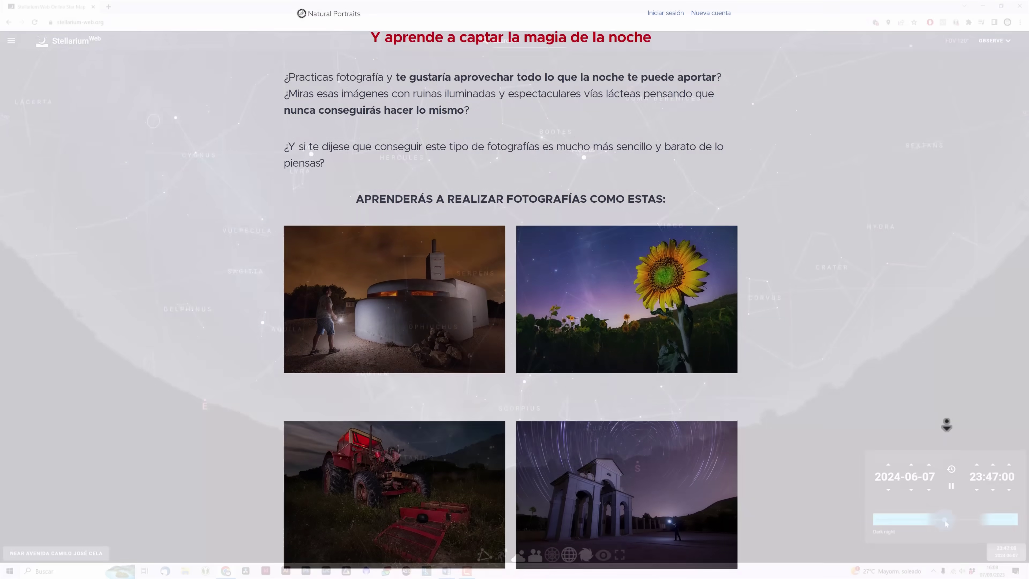
pyautogui.moveTo(945, 524); pyautogui.dragTo(974, 522)
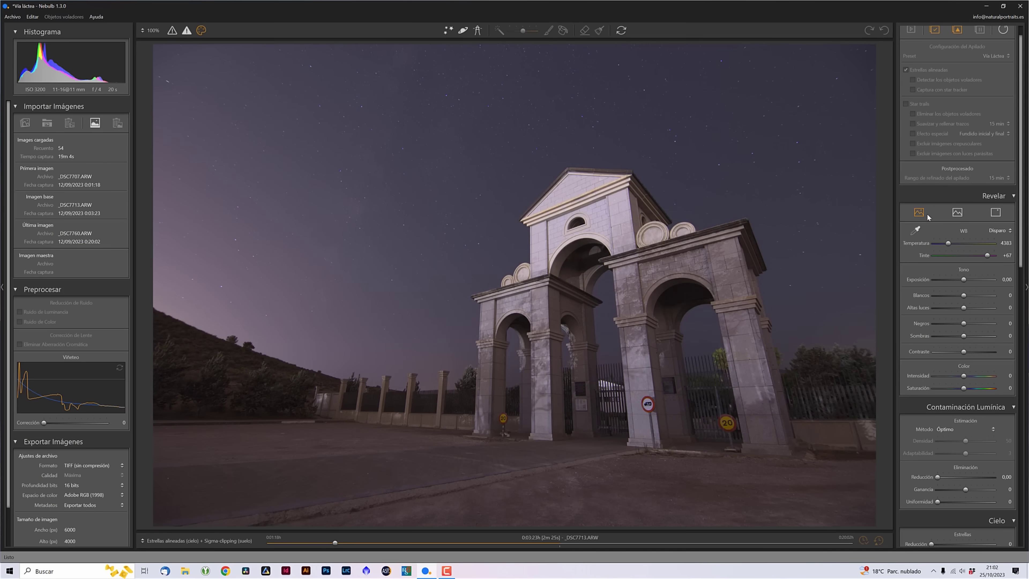
# Set the light-pollution Reducción to 3.55 and Ganancia to +47 on the arch image
pyautogui.scroll(-5, 926, 213)
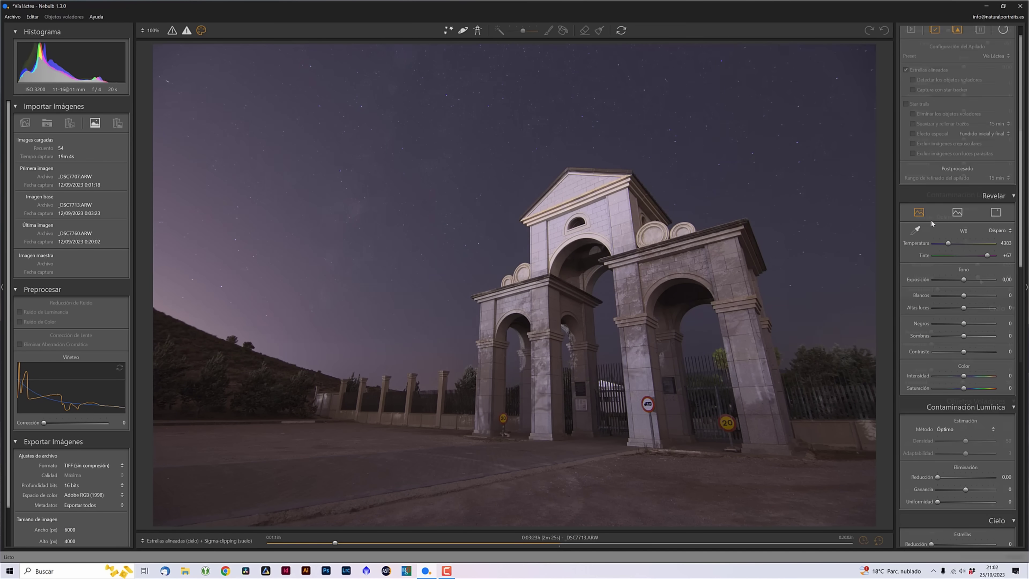
pyautogui.moveTo(936, 264); pyautogui.dragTo(977, 264)
pyautogui.moveTo(965, 277); pyautogui.dragTo(979, 278)
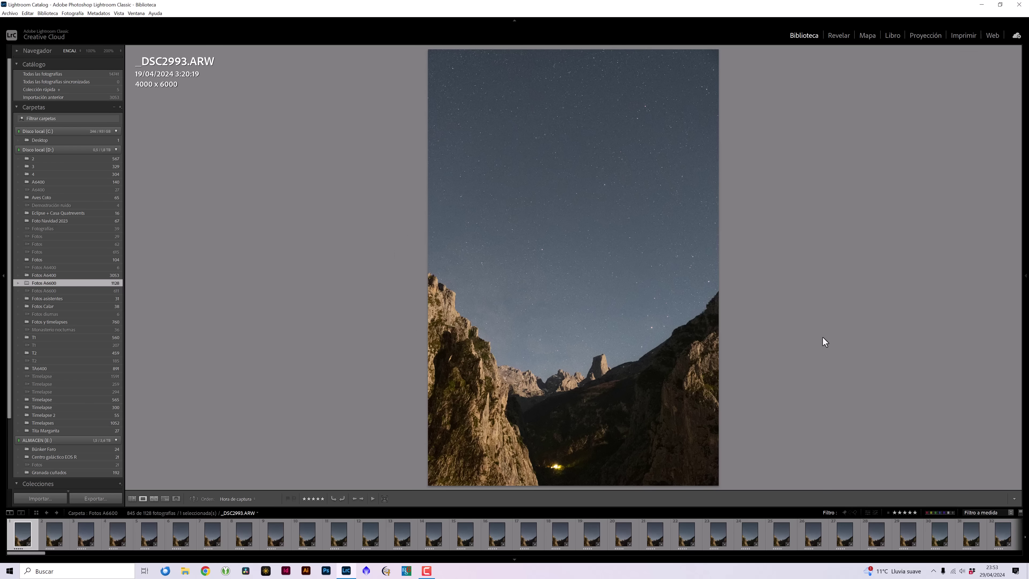
# Step forward through the night-sky frames from _DSC3609 past _DSC3661 in Loupe view
pyautogui.press('Right')
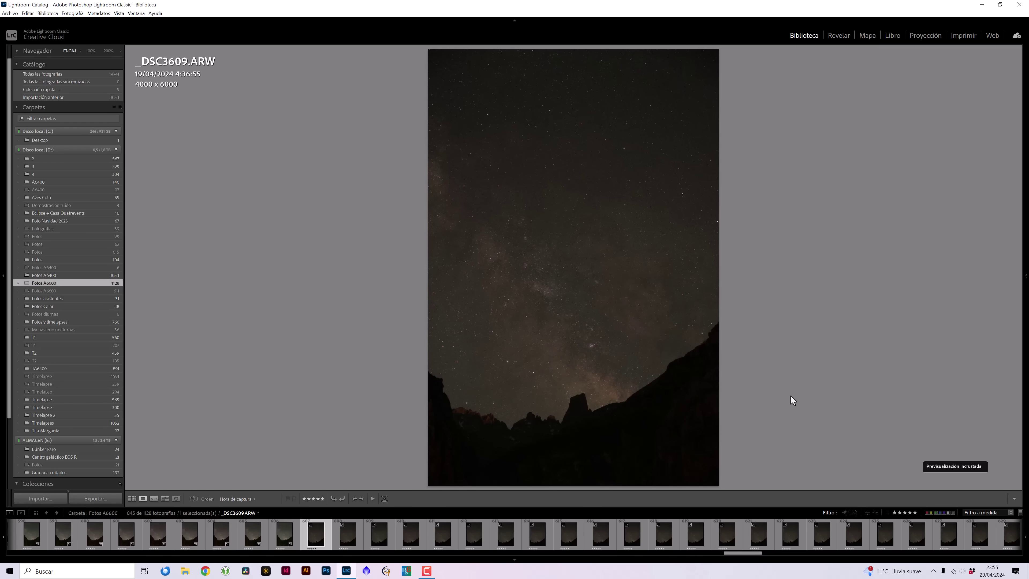
pyautogui.press('Right')
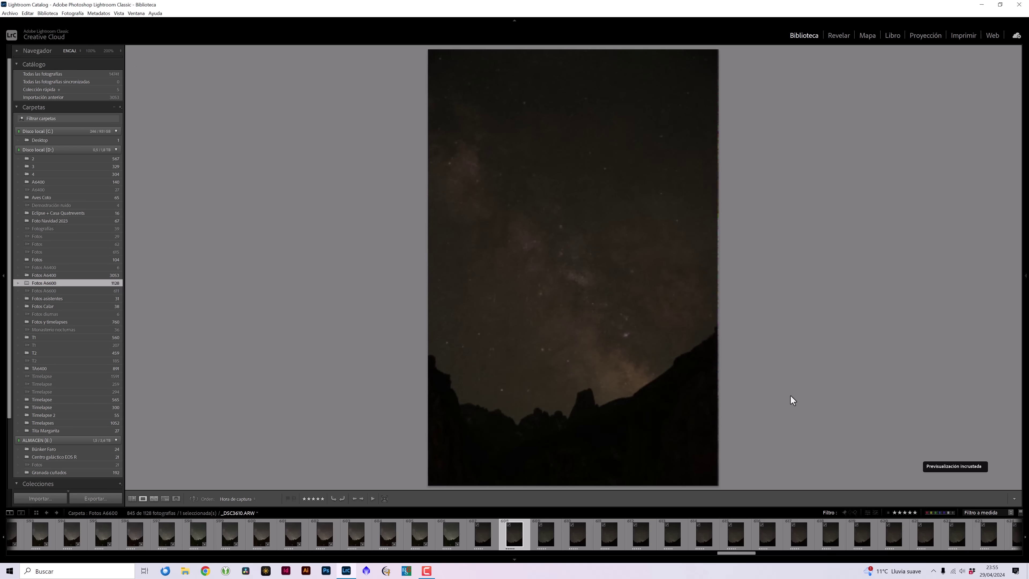
pyautogui.press('Right')
pyautogui.press('Right')
pyautogui.press('Right')
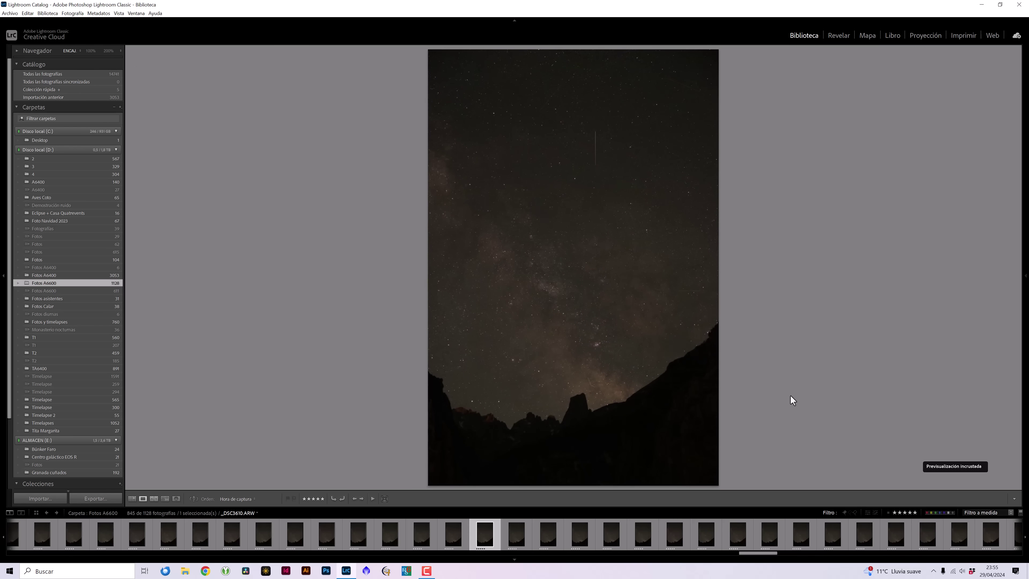
pyautogui.press('Right')
pyautogui.press('Right')
pyautogui.press('Right')
pyautogui.press('Right')
pyautogui.press('Right')
pyautogui.press('Right')
pyautogui.press('Right')
pyautogui.press('Right')
pyautogui.press('Right')
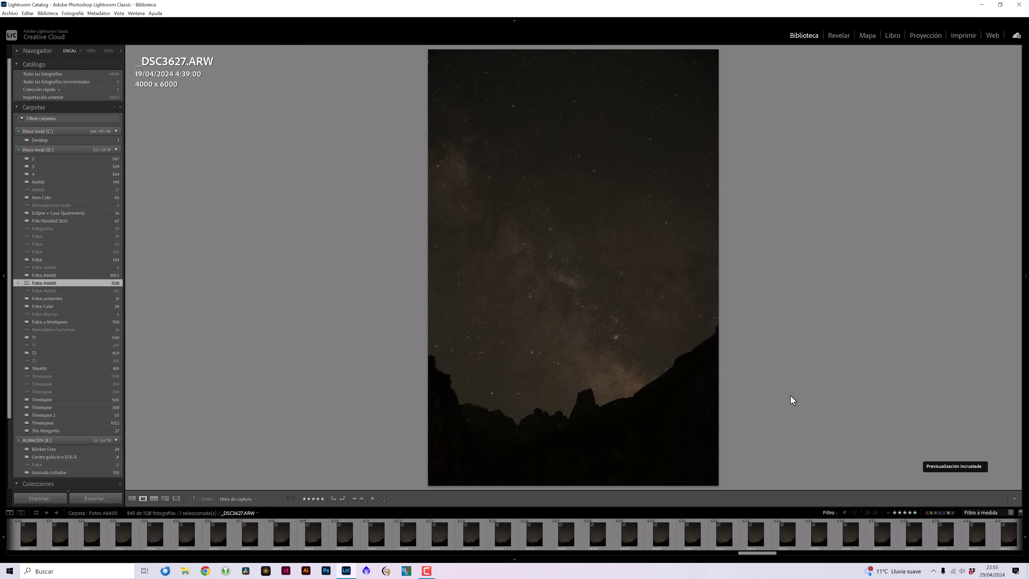
pyautogui.press('Right')
pyautogui.press('Right')
pyautogui.press('Right')
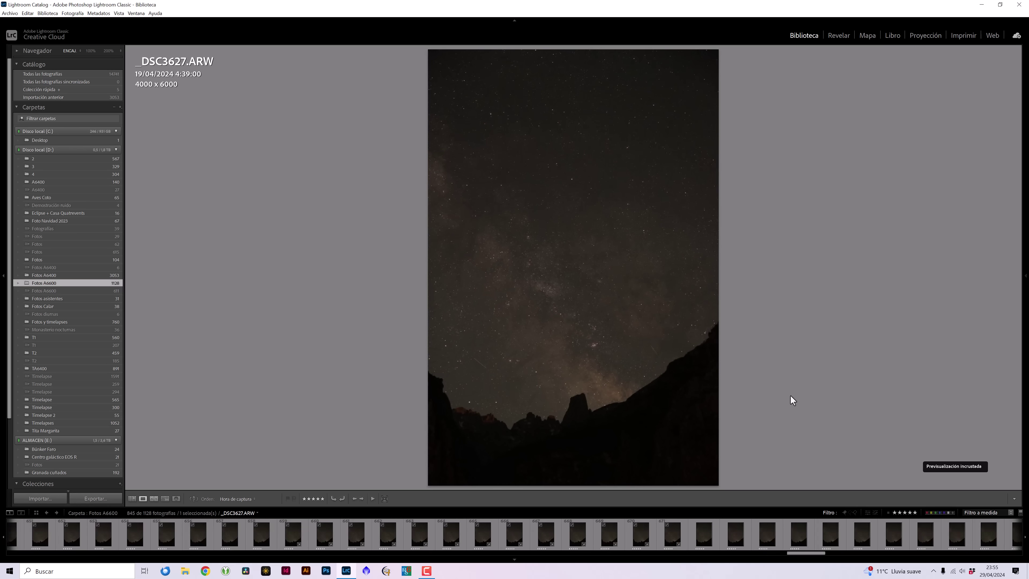
pyautogui.press('Right')
pyautogui.press('Right')
pyautogui.press('Right')
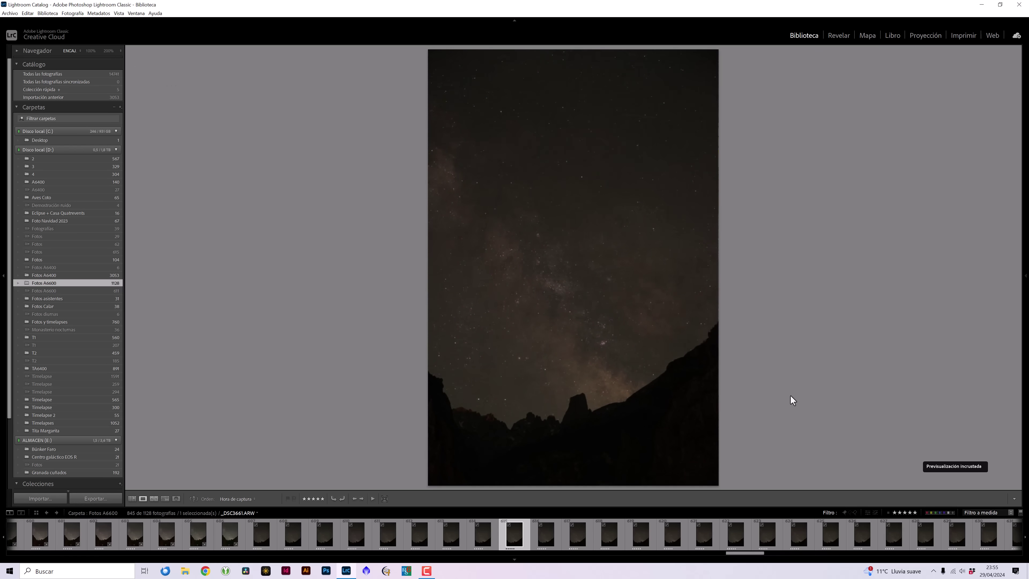
pyautogui.press('Right')
pyautogui.press('Right')
pyautogui.press('Right')
pyautogui.press('Right')
pyautogui.press('Right')
pyautogui.press('Right')
pyautogui.press('Right')
pyautogui.press('Right')
pyautogui.press('Right')
# Step back to _DSC3628, then jump ahead to _DSC3646 to locate the sequence end
pyautogui.press('Left')
pyautogui.press('Left')
pyautogui.press('Left')
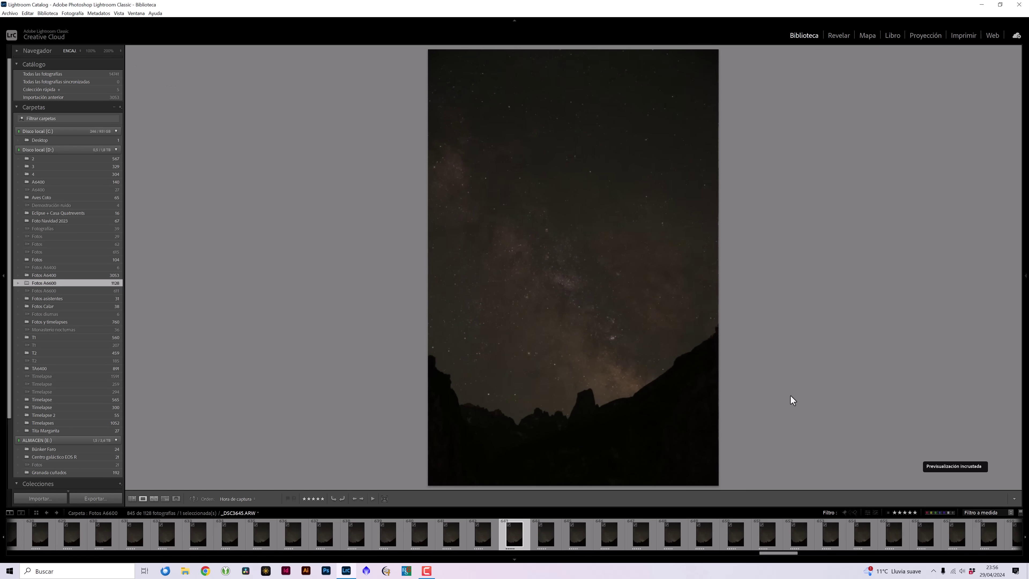
pyautogui.press('Left')
pyautogui.press('Left')
pyautogui.press('Left')
pyautogui.press('Left')
pyautogui.press('Left')
pyautogui.press('Left')
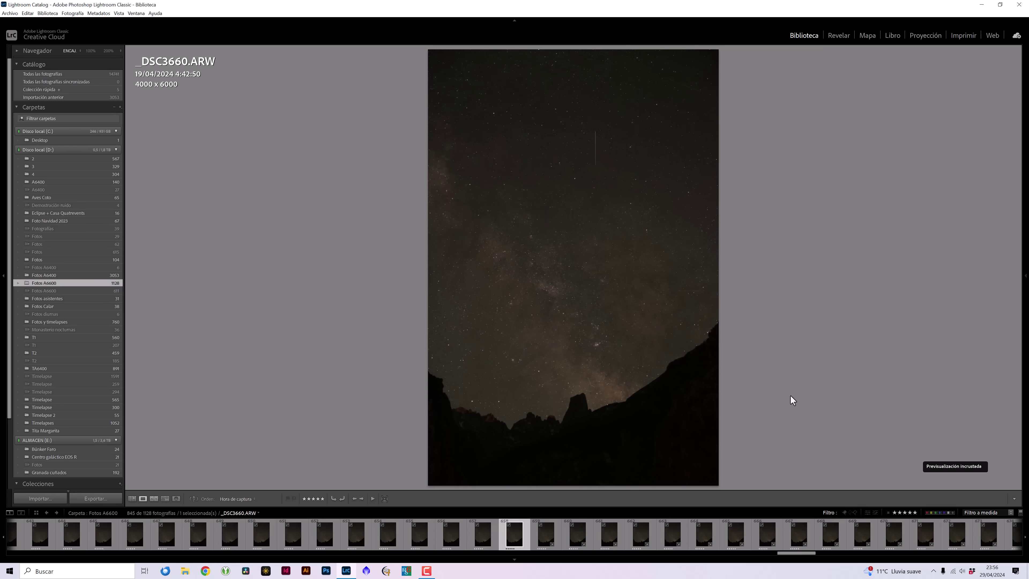
pyautogui.press('Left')
pyautogui.press('Left')
pyautogui.press('Left')
pyautogui.press('Left')
pyautogui.press('Left')
pyautogui.press('Left')
pyautogui.press('Left')
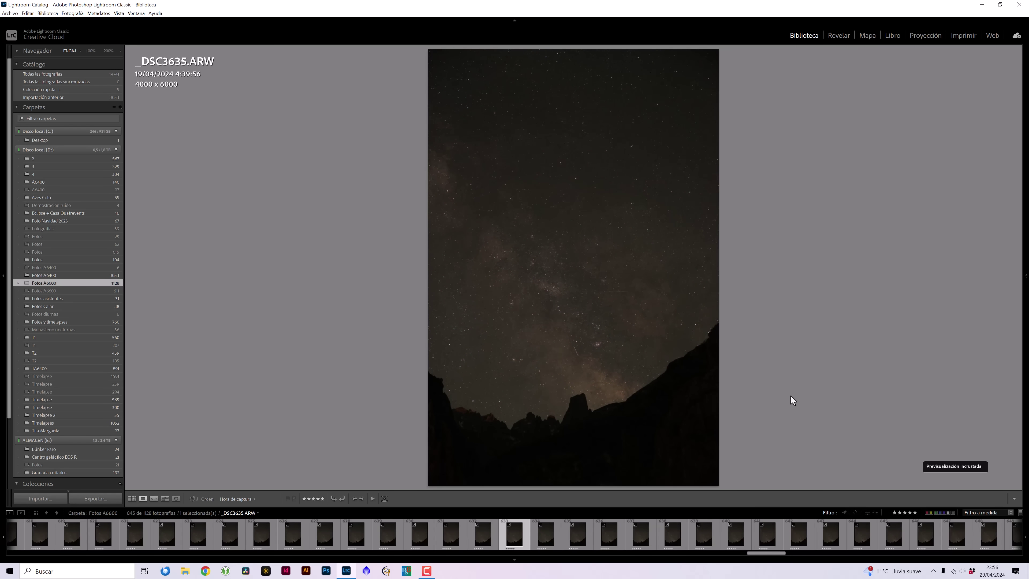
pyautogui.press('Left')
pyautogui.press('Left')
pyautogui.press('Left')
pyautogui.press('Right')
pyautogui.press('Right')
pyautogui.press('Right')
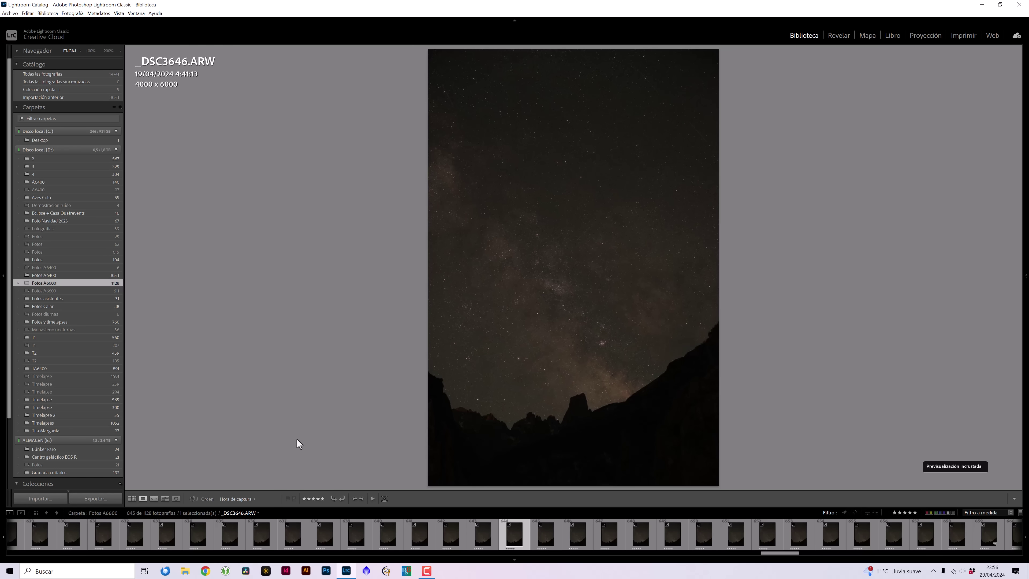
# In Grid view, select _DSC3609 through the last frame, 45 Milky Way photos in all
pyautogui.click(132, 498)
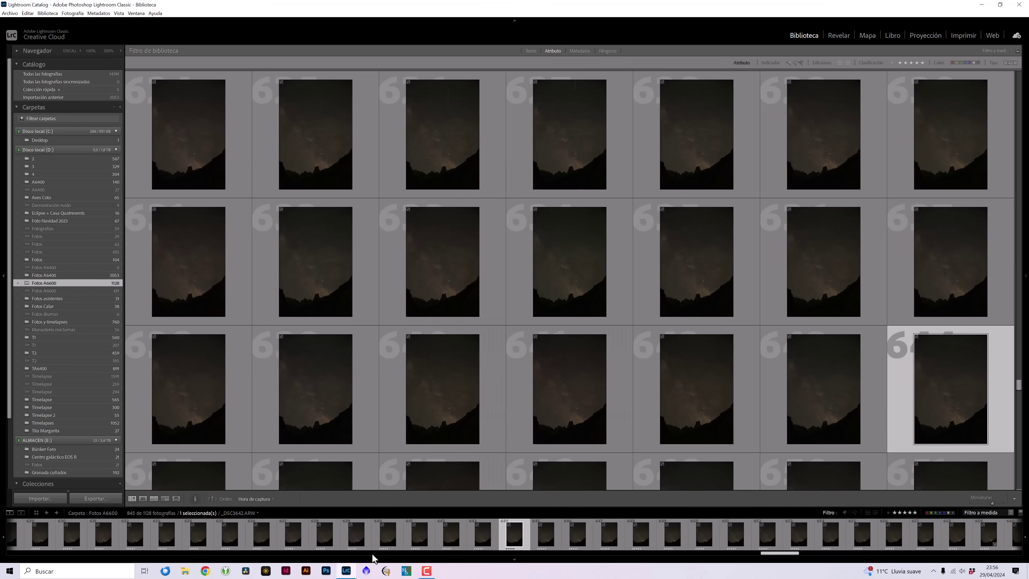
pyautogui.scroll(5, 612, 539)
pyautogui.scroll(5, 611, 534)
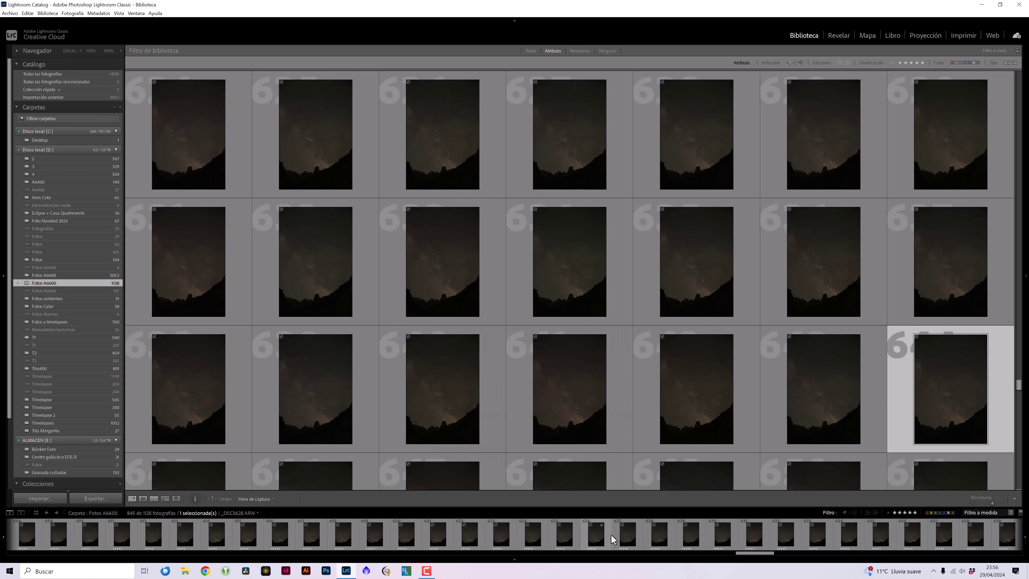
pyautogui.scroll(5, 611, 534)
pyautogui.scroll(5, 611, 535)
pyautogui.click(735, 290)
pyautogui.scroll(-3, 731, 304)
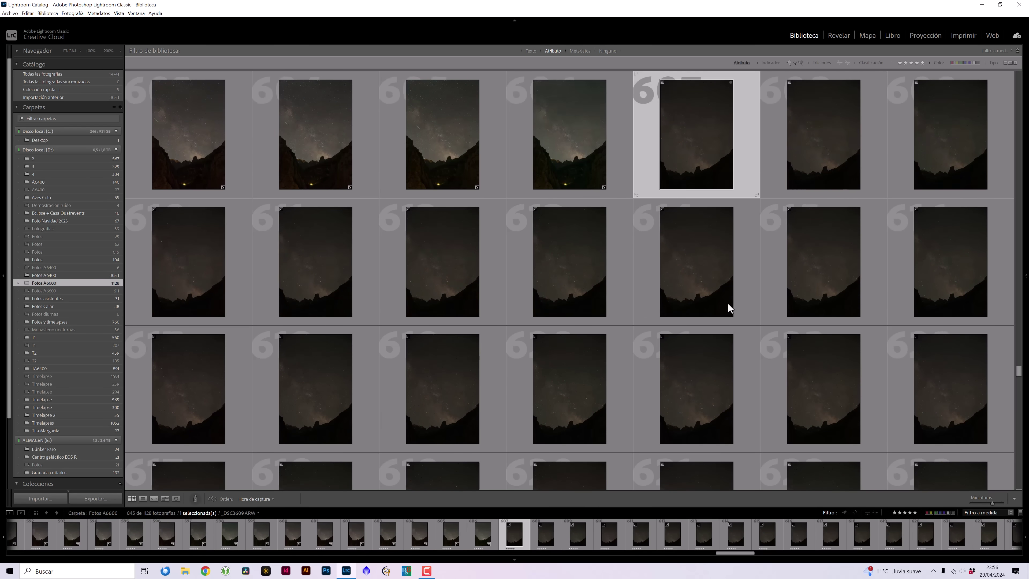
pyautogui.scroll(-3, 731, 304)
pyautogui.scroll(-2, 969, 143)
pyautogui.keyDown('shift'); pyautogui.click(969, 142); pyautogui.keyUp('shift')
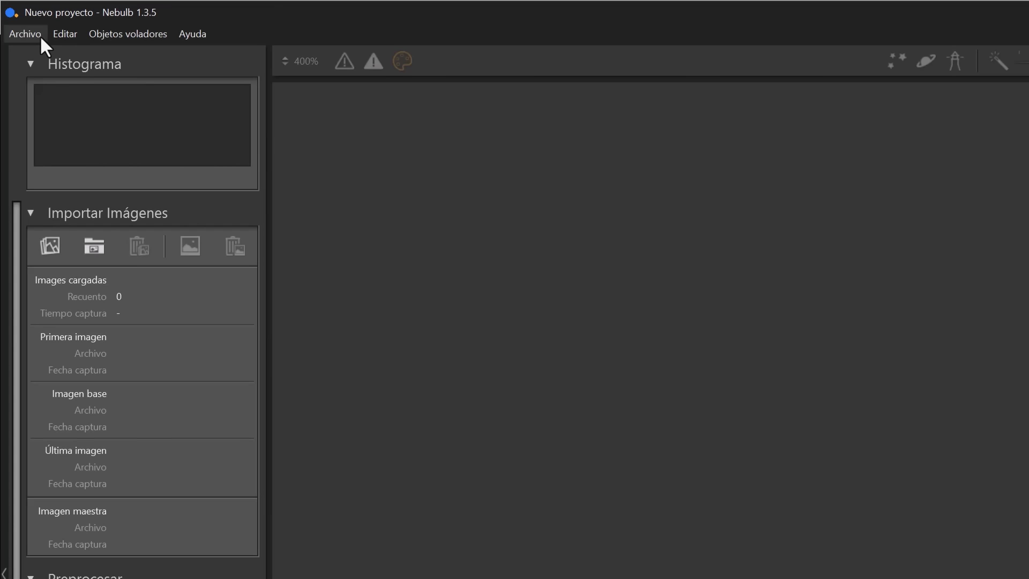
# Create a Nuevo proyecto and import frames _DSC3609 through _DSC3653, 45 images in all
pyautogui.click(41, 36)
pyautogui.click(46, 57)
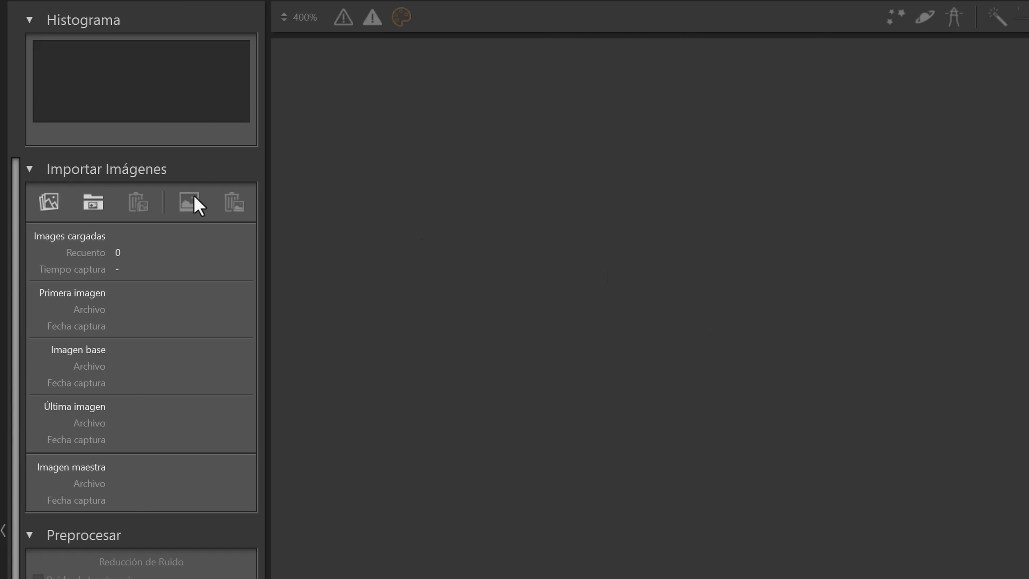
pyautogui.click(56, 204)
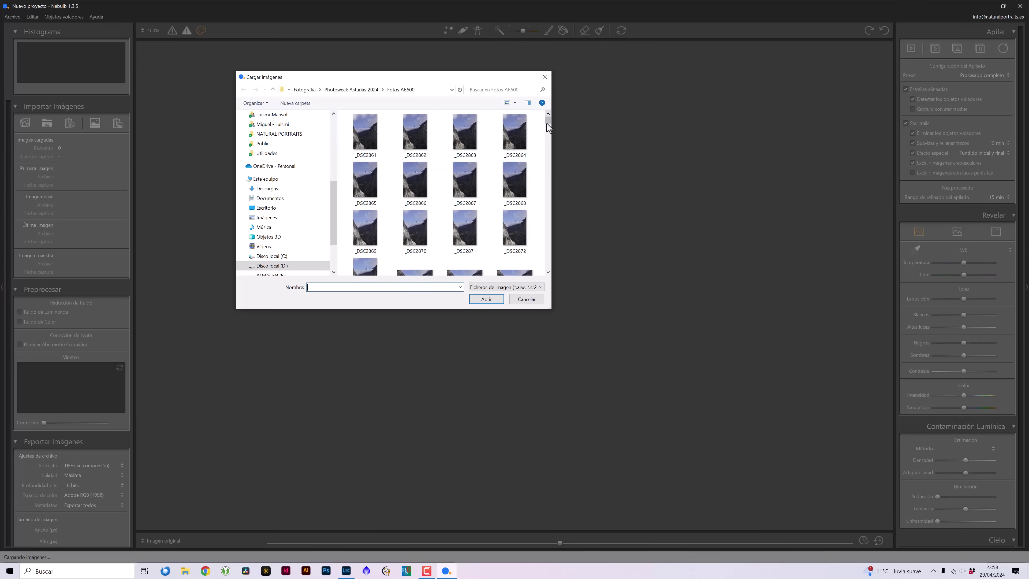
pyautogui.moveTo(546, 124); pyautogui.dragTo(540, 219)
pyautogui.click(362, 200)
pyautogui.scroll(-5, 477, 211)
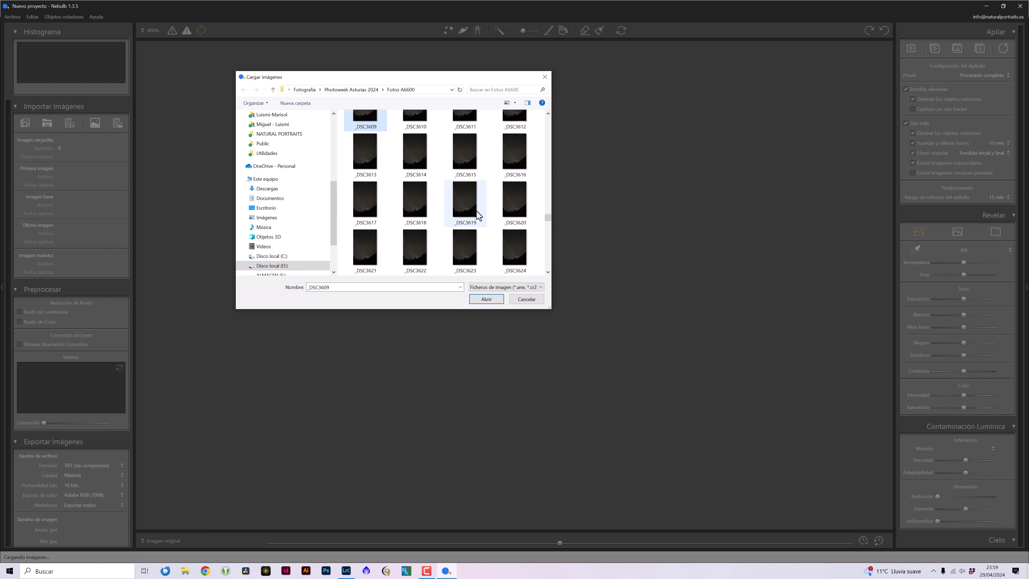
pyautogui.scroll(-2, 476, 210)
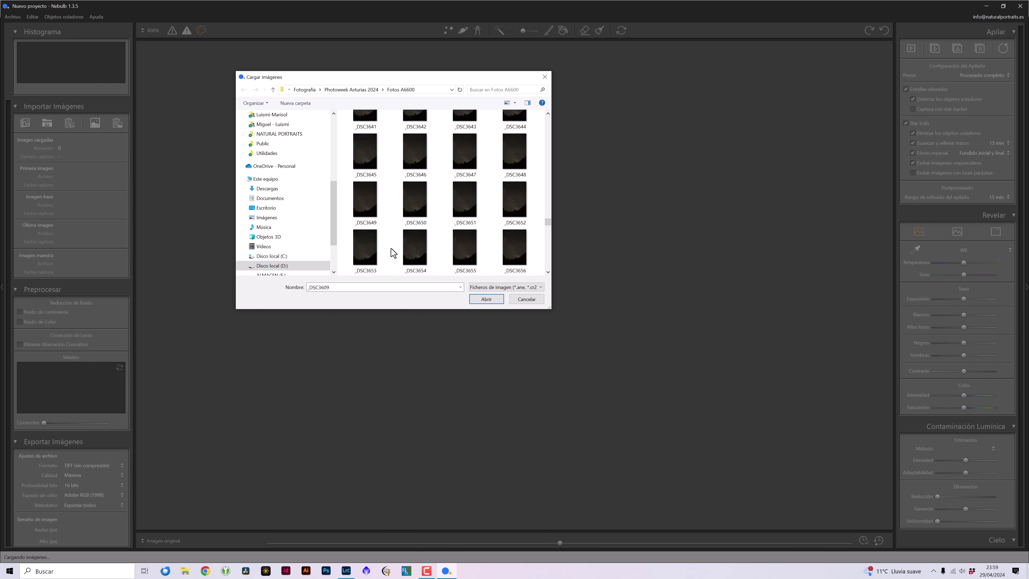
pyautogui.keyDown('shift'); pyautogui.click(366, 245); pyautogui.keyUp('shift')
pyautogui.click(486, 299)
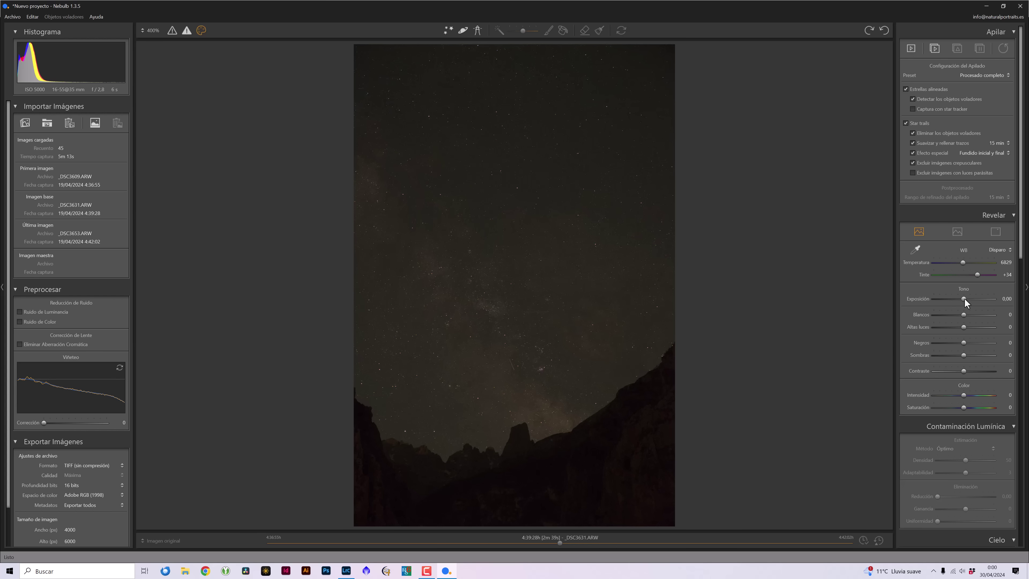
# Set Exposición in Revelar > Tono to +1,91
pyautogui.moveTo(964, 299); pyautogui.dragTo(975, 300)
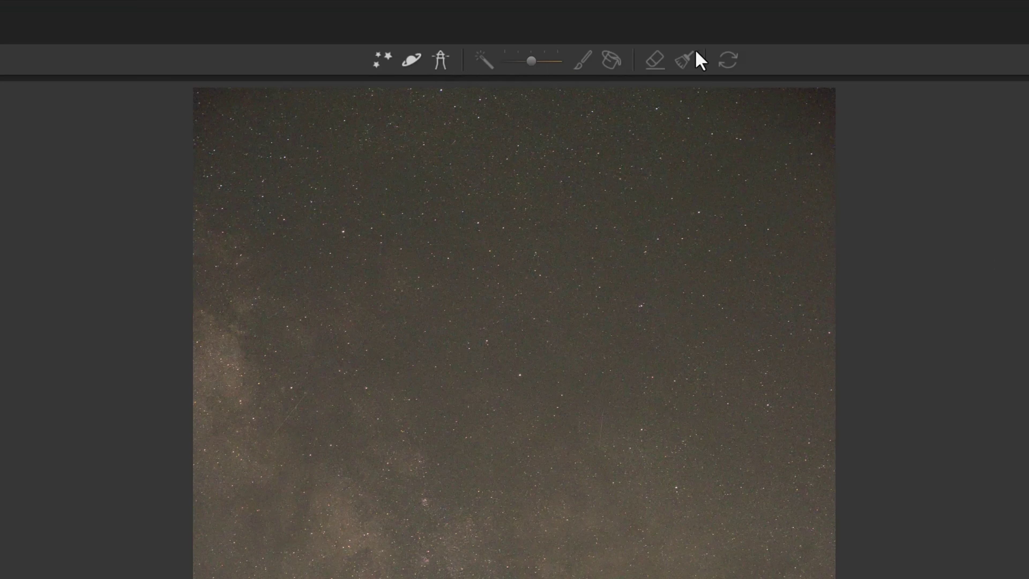
# Brush the Máscara del cielo over the upper sky down to the ridge, then zoom in on the edge
pyautogui.click(380, 65)
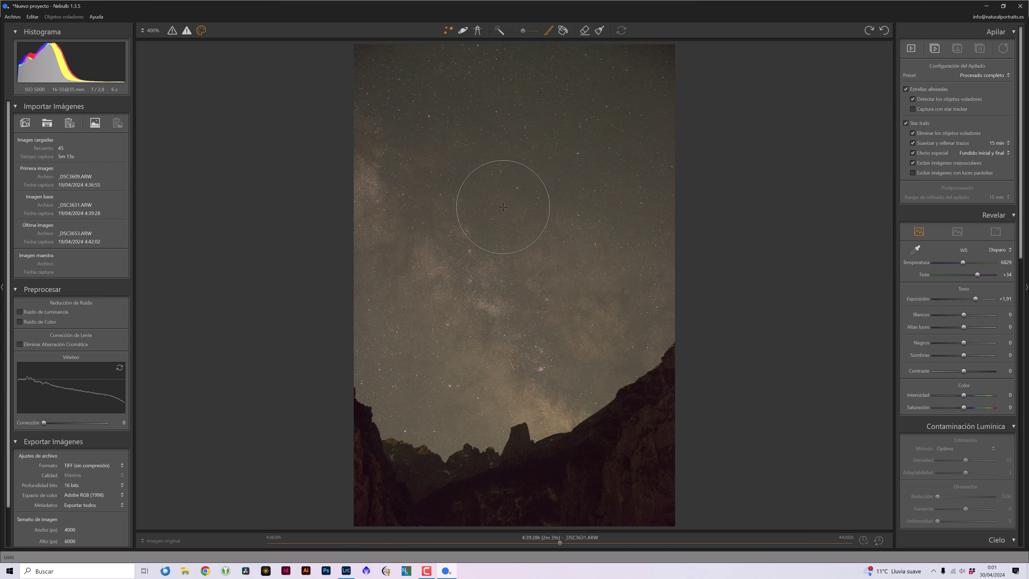
pyautogui.moveTo(663, 86)
pyautogui.mouseDown()
pyautogui.moveTo(405, 171)
pyautogui.moveTo(656, 203)
pyautogui.moveTo(321, 248)
pyautogui.moveTo(671, 256)
pyautogui.moveTo(405, 300)
pyautogui.moveTo(357, 320)
pyautogui.moveTo(607, 316)
pyautogui.moveTo(439, 360)
pyautogui.moveTo(486, 359)
pyautogui.mouseUp()
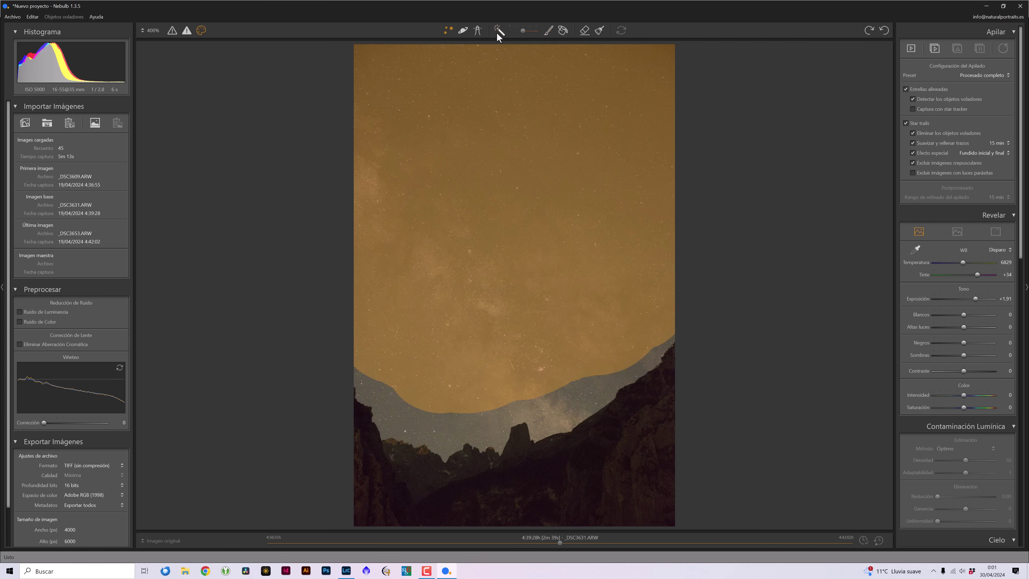
pyautogui.click(565, 413)
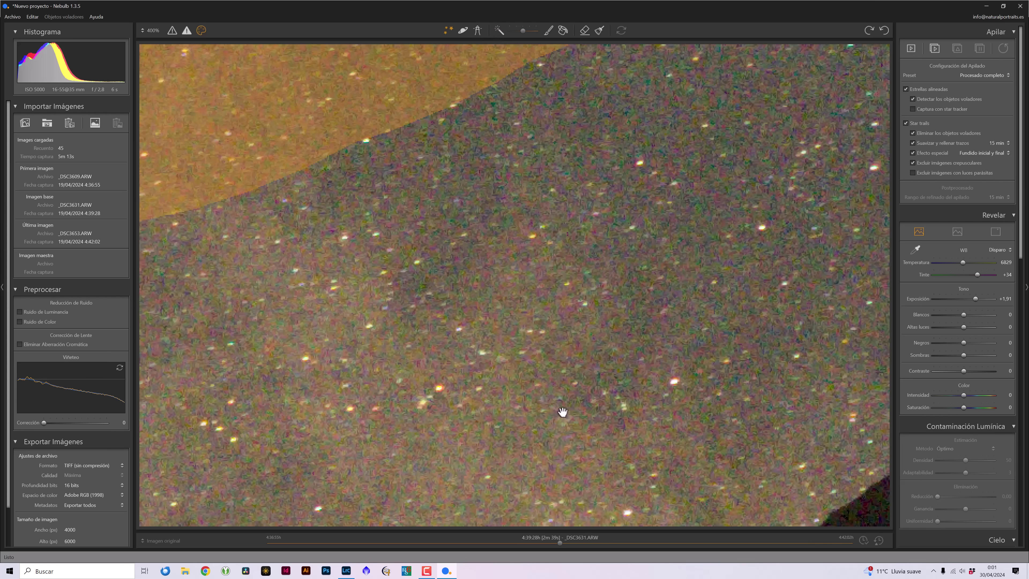
# At 100% zoom with edge-aware painting, extend the sky mask down along the ridge
pyautogui.click(148, 30)
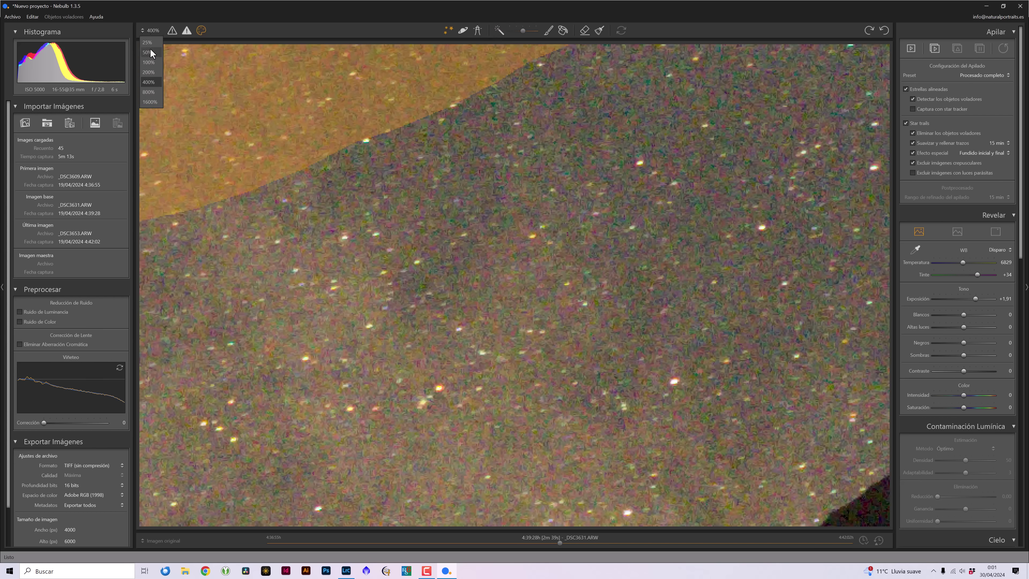
pyautogui.click(150, 48)
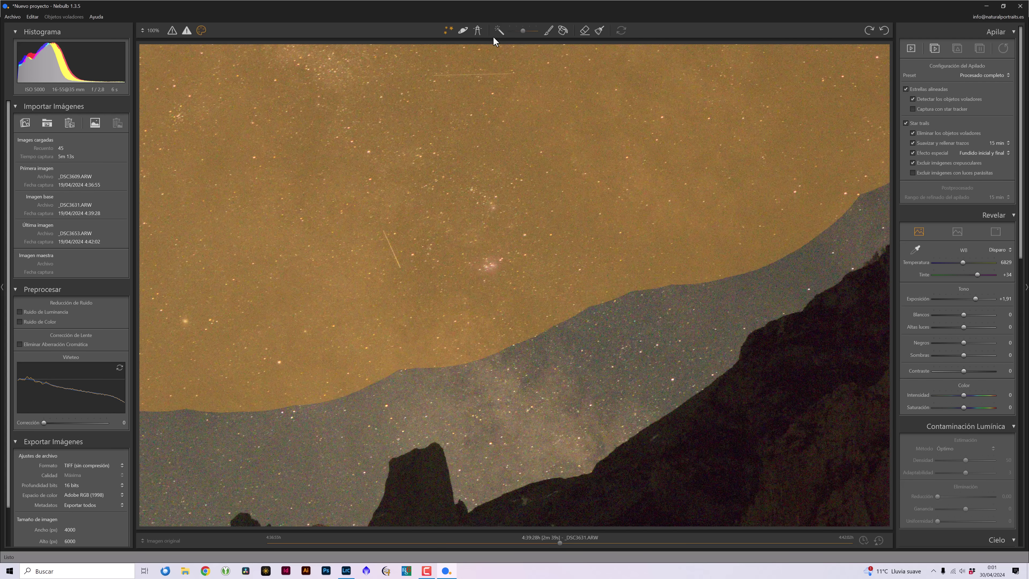
pyautogui.click(499, 30)
pyautogui.moveTo(702, 311); pyautogui.dragTo(512, 358)
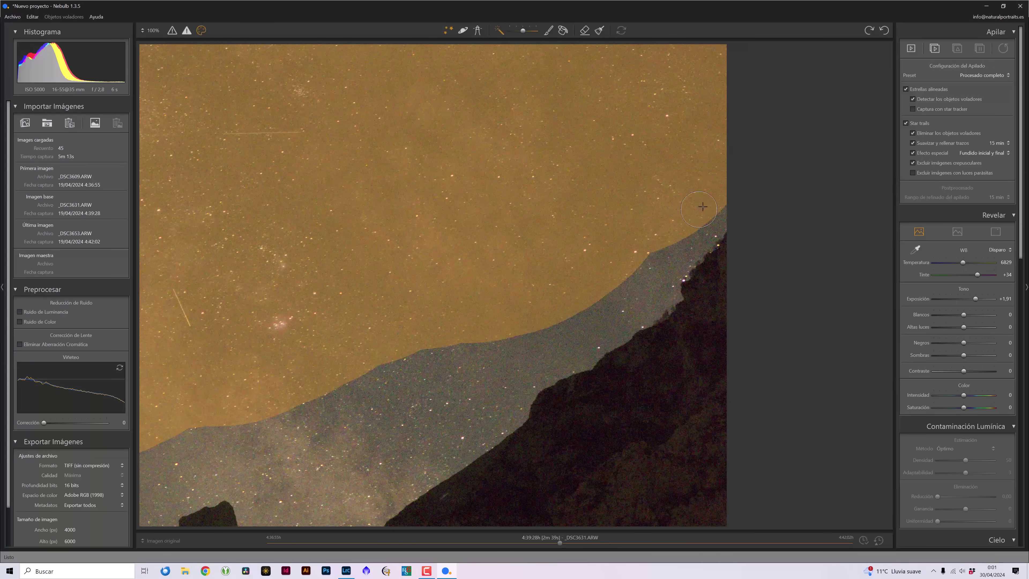
pyautogui.moveTo(688, 226)
pyautogui.mouseDown()
pyautogui.moveTo(638, 283)
pyautogui.moveTo(574, 322)
pyautogui.moveTo(547, 357)
pyautogui.moveTo(556, 339)
pyautogui.moveTo(613, 329)
pyautogui.moveTo(660, 290)
pyautogui.moveTo(651, 293)
pyautogui.mouseUp()
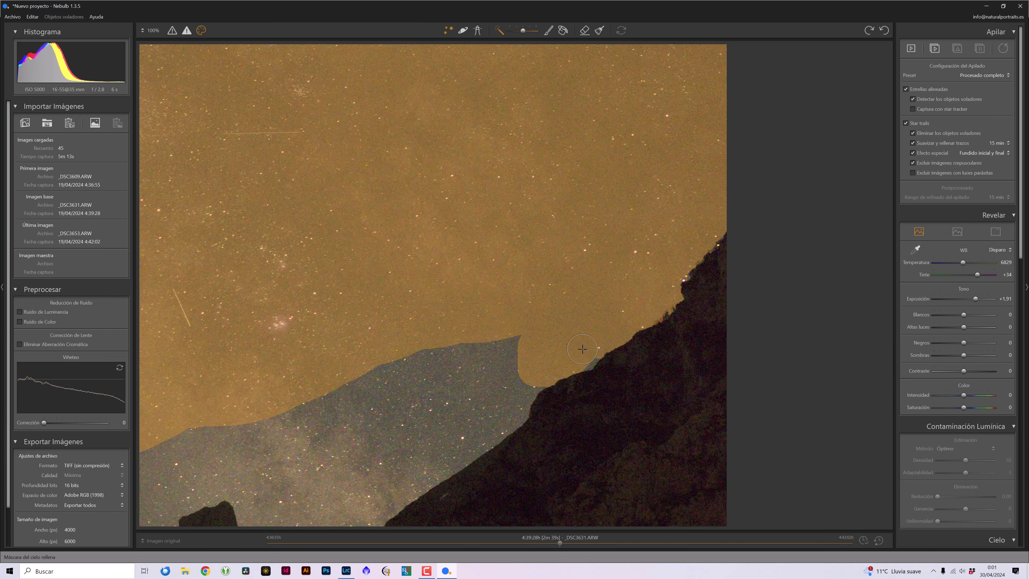
pyautogui.moveTo(582, 350); pyautogui.dragTo(581, 350)
pyautogui.moveTo(516, 366); pyautogui.dragTo(442, 444)
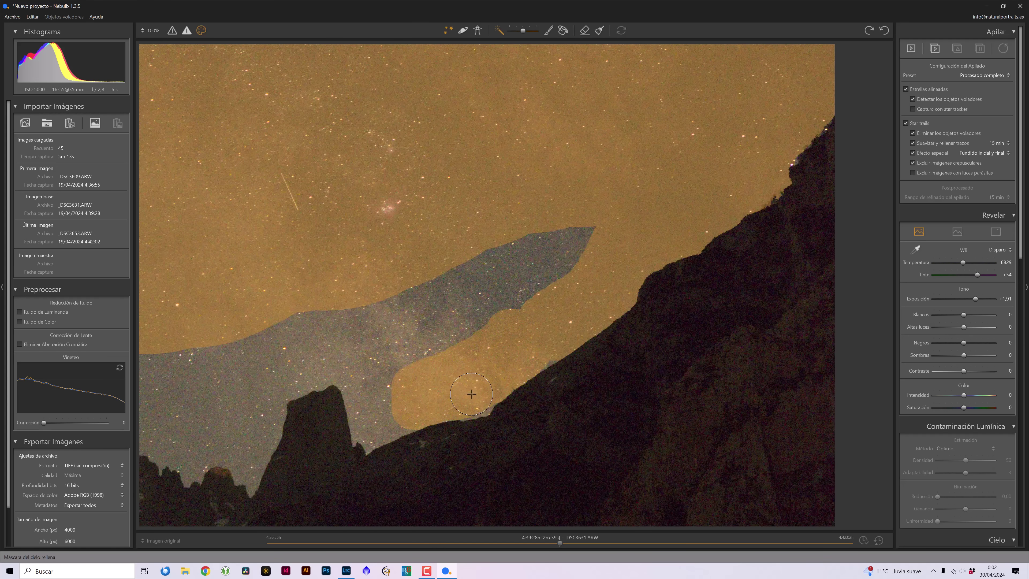
pyautogui.moveTo(424, 396); pyautogui.dragTo(587, 235)
# Paint the remaining grey sky patches by the rocks into the sky mask
pyautogui.moveTo(434, 324); pyautogui.dragTo(379, 421)
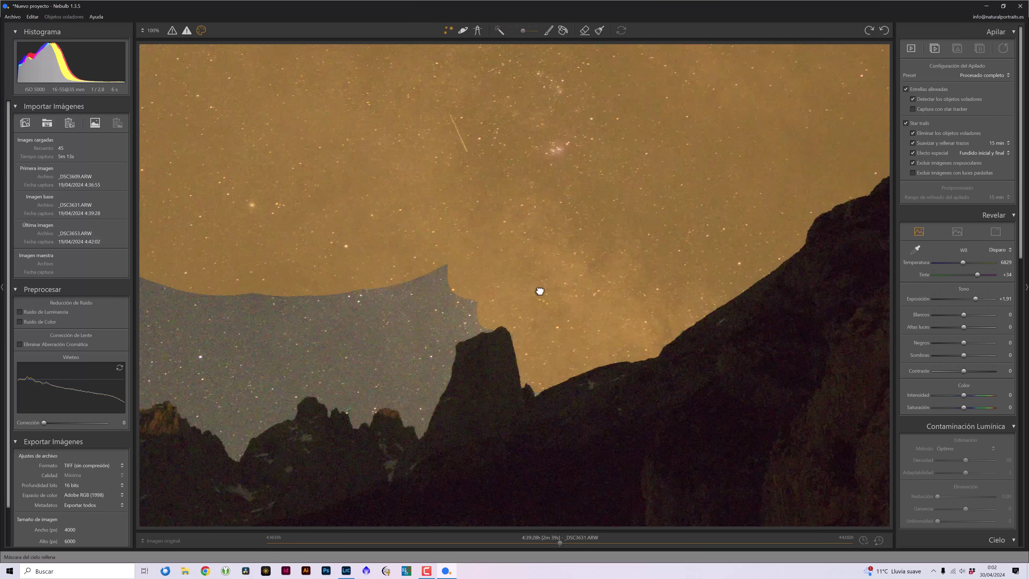
pyautogui.moveTo(538, 291); pyautogui.dragTo(475, 346)
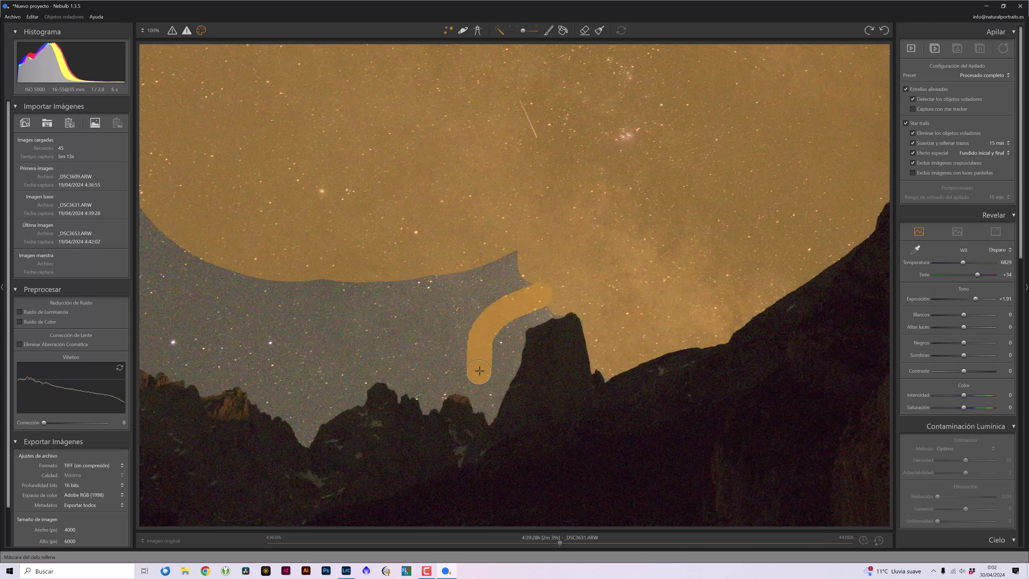
pyautogui.moveTo(493, 387); pyautogui.dragTo(488, 405)
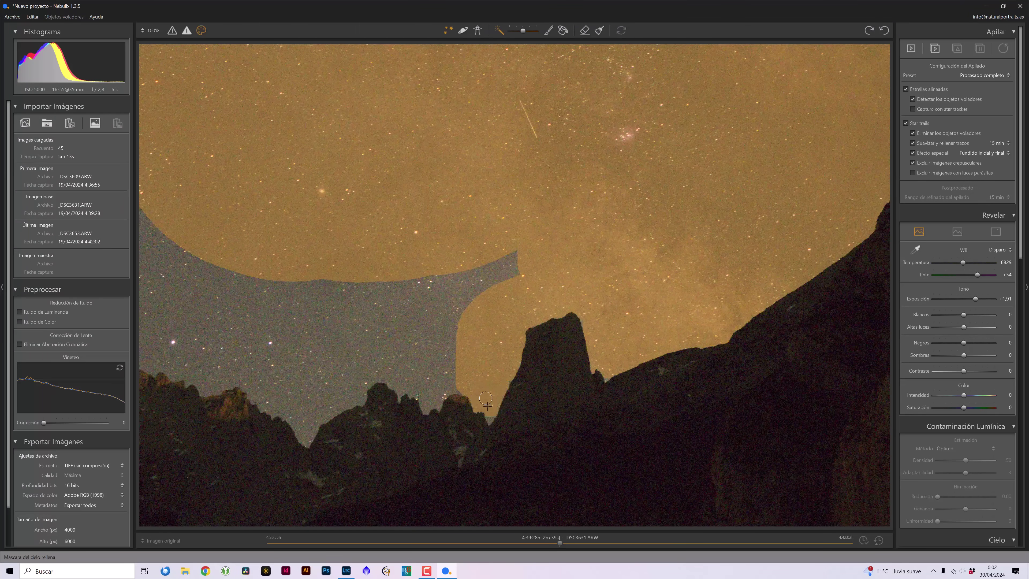
pyautogui.moveTo(513, 274); pyautogui.dragTo(429, 392)
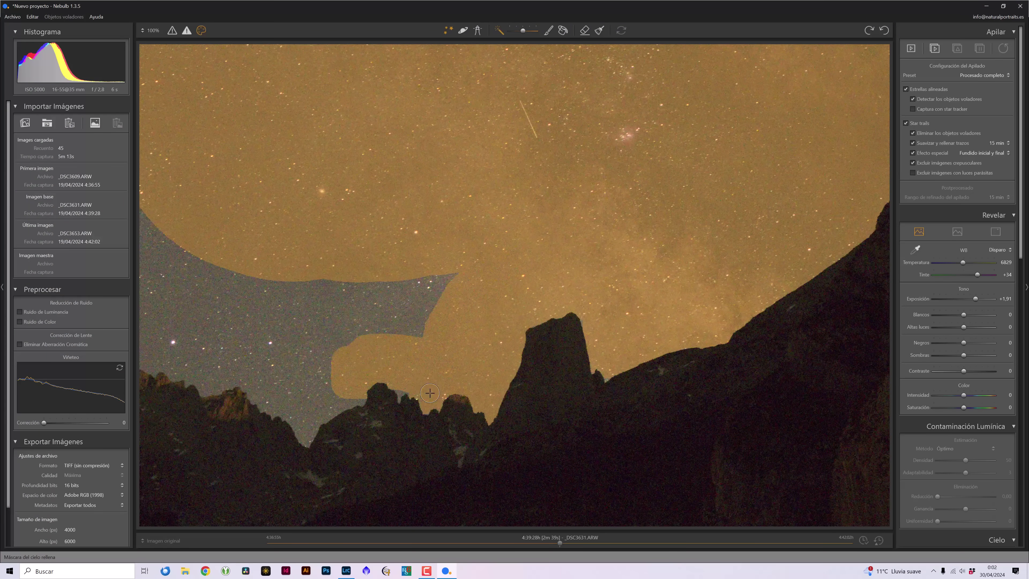
pyautogui.moveTo(414, 322); pyautogui.dragTo(288, 379)
pyautogui.moveTo(604, 320); pyautogui.dragTo(498, 385)
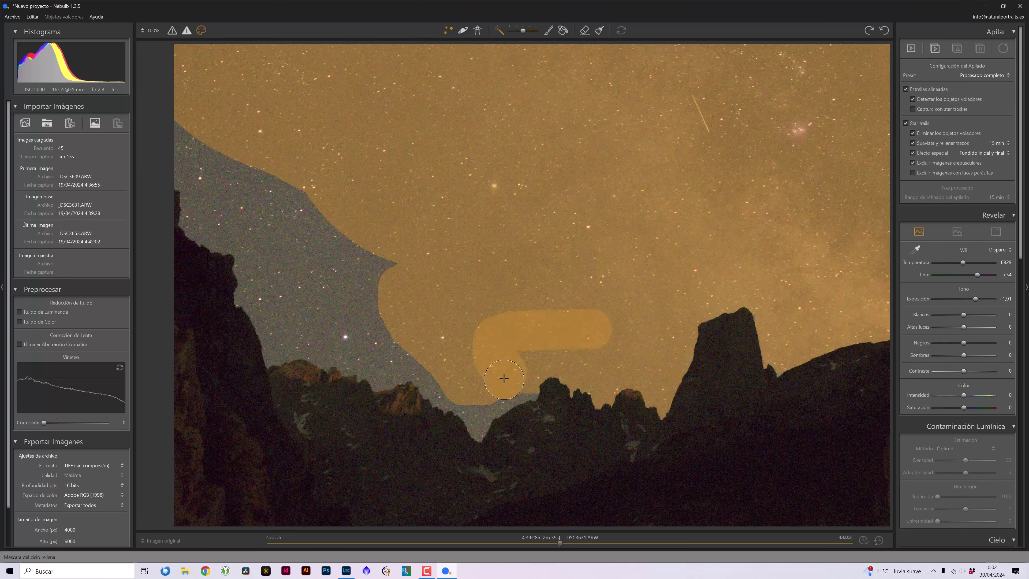
pyautogui.moveTo(478, 421); pyautogui.dragTo(323, 251)
pyautogui.moveTo(274, 320)
pyautogui.mouseDown()
pyautogui.moveTo(445, 365)
pyautogui.moveTo(402, 277)
pyautogui.moveTo(377, 259)
pyautogui.moveTo(501, 316)
pyautogui.mouseUp()
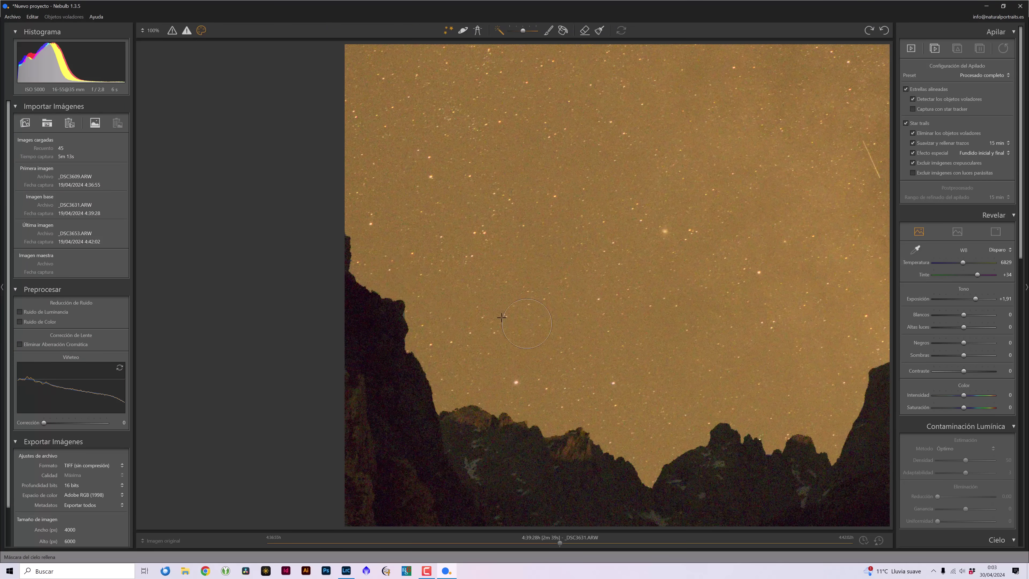
# Inspect the mask edges around the rock peak at 100%, then reset Exposición to 0,00
pyautogui.click(501, 32)
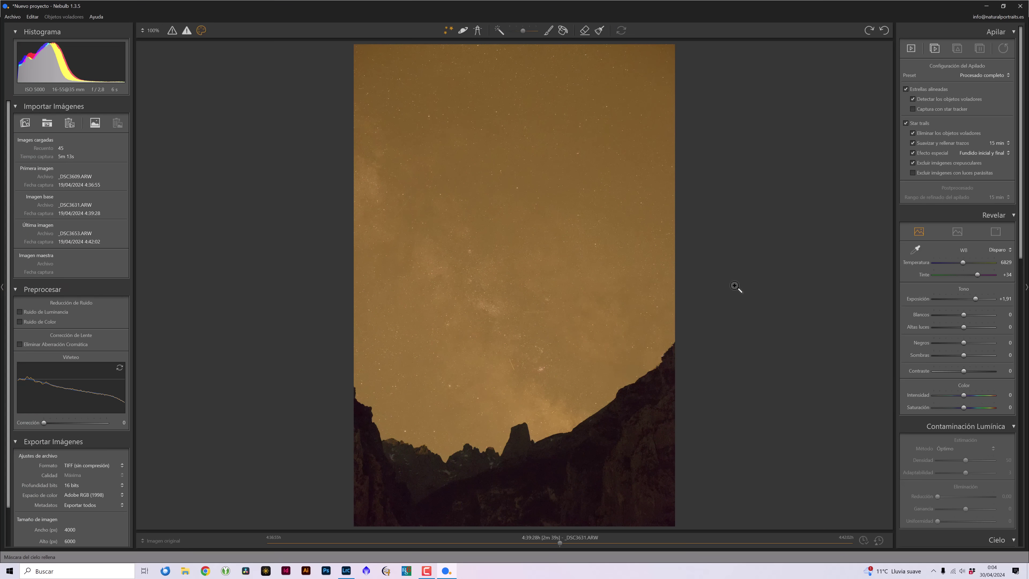
pyautogui.click(529, 425)
pyautogui.moveTo(467, 436); pyautogui.dragTo(555, 306)
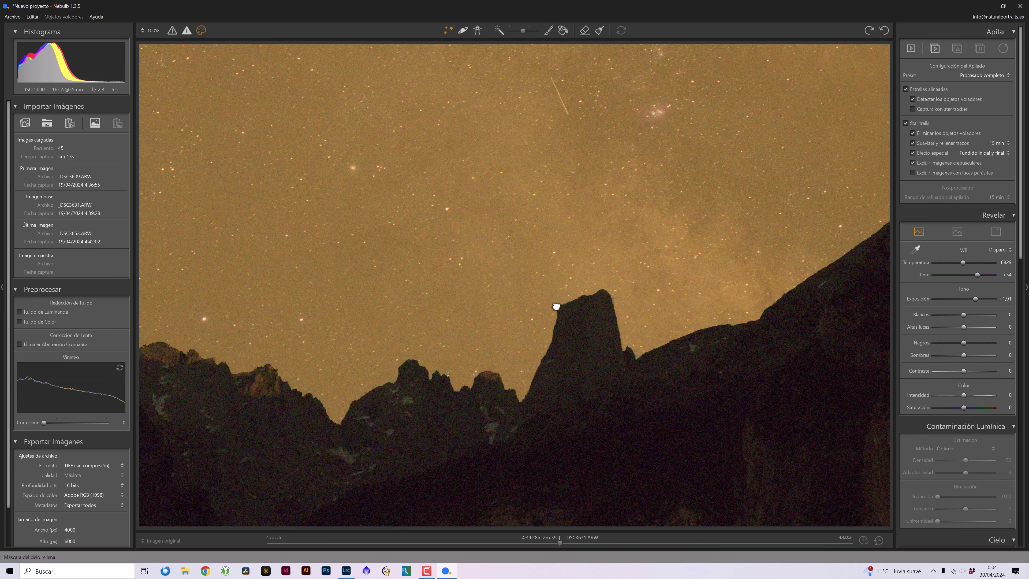
pyautogui.moveTo(339, 301); pyautogui.dragTo(531, 340)
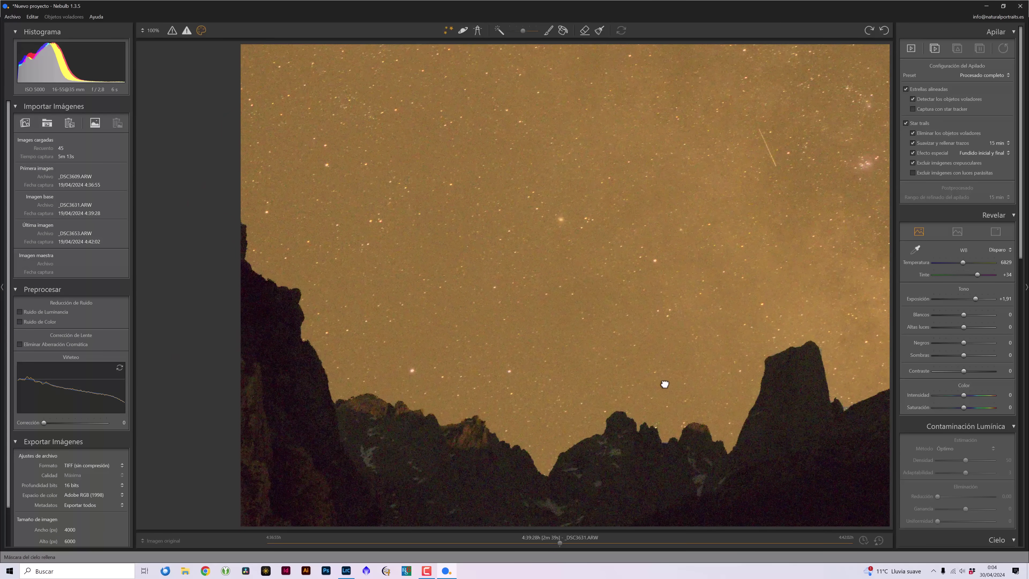
pyautogui.moveTo(663, 383); pyautogui.dragTo(441, 361)
pyautogui.moveTo(624, 319)
pyautogui.mouseDown()
pyautogui.moveTo(434, 399)
pyautogui.moveTo(477, 418)
pyautogui.mouseUp()
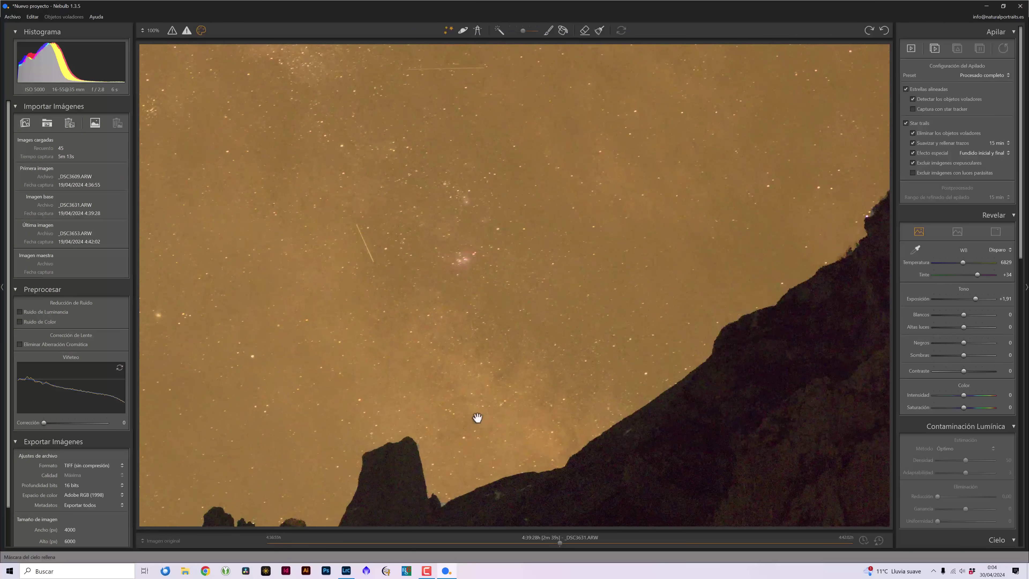
pyautogui.moveTo(642, 347); pyautogui.dragTo(593, 408)
pyautogui.moveTo(488, 404); pyautogui.dragTo(593, 367)
pyautogui.moveTo(481, 350); pyautogui.dragTo(551, 246)
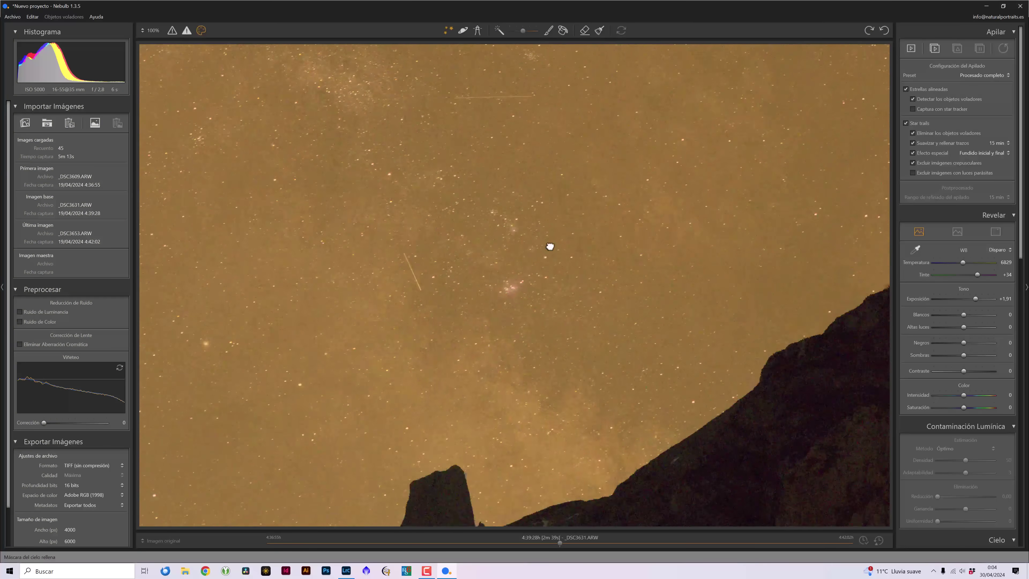
pyautogui.moveTo(419, 341)
pyautogui.mouseDown()
pyautogui.moveTo(542, 265)
pyautogui.moveTo(558, 290)
pyautogui.mouseUp()
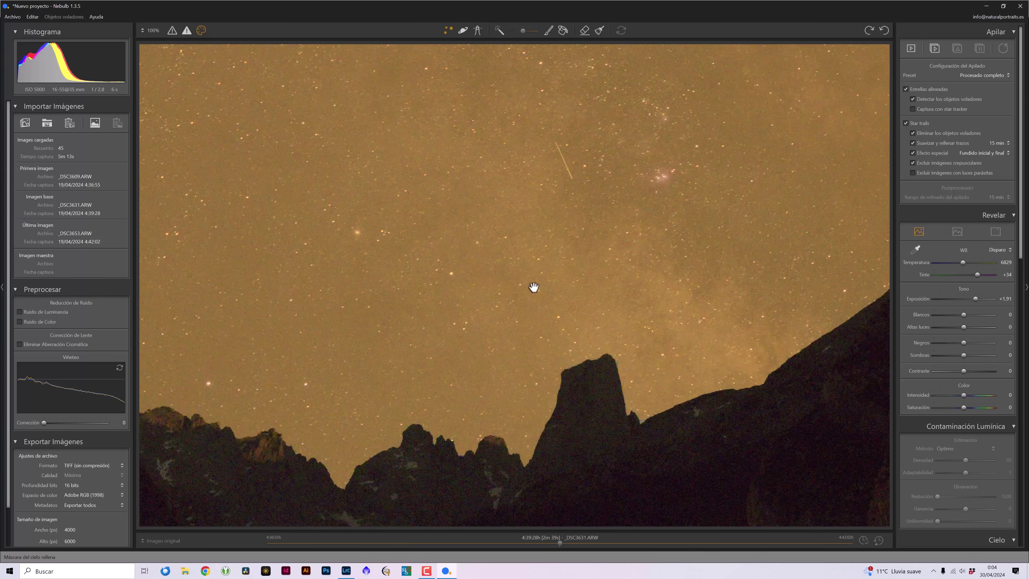
pyautogui.click(541, 270)
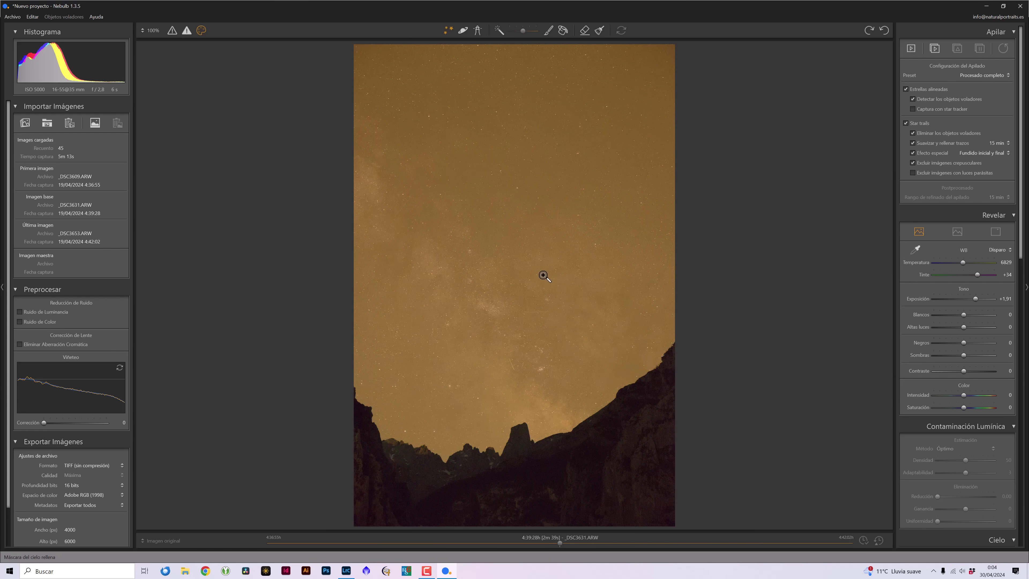
pyautogui.doubleClick(975, 299)
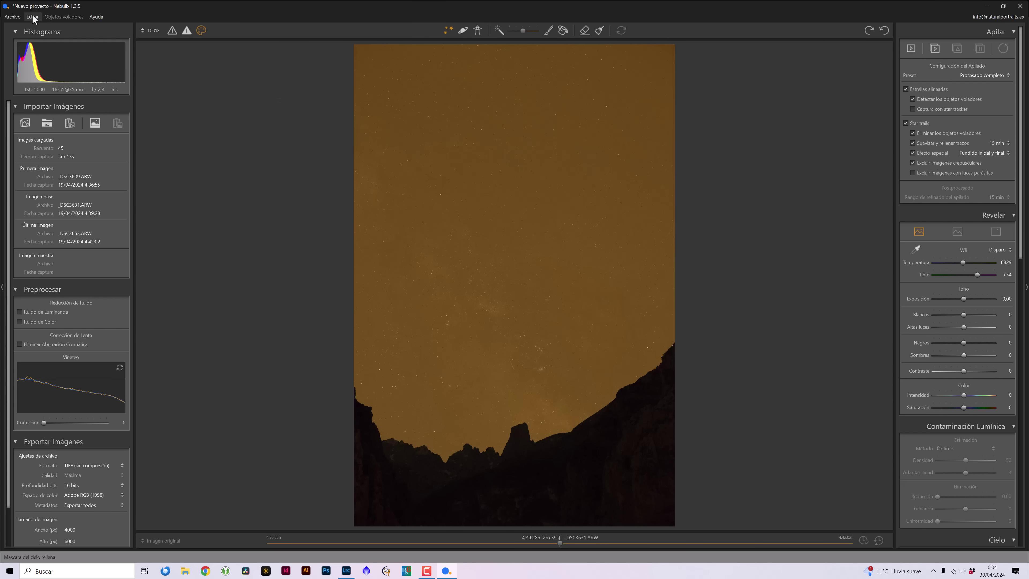
# Via Guardar proyecto como, create folder 'Vía láctea sobre Urriellu' and save 'Vía láctea' inside it
pyautogui.click(13, 17)
pyautogui.click(32, 66)
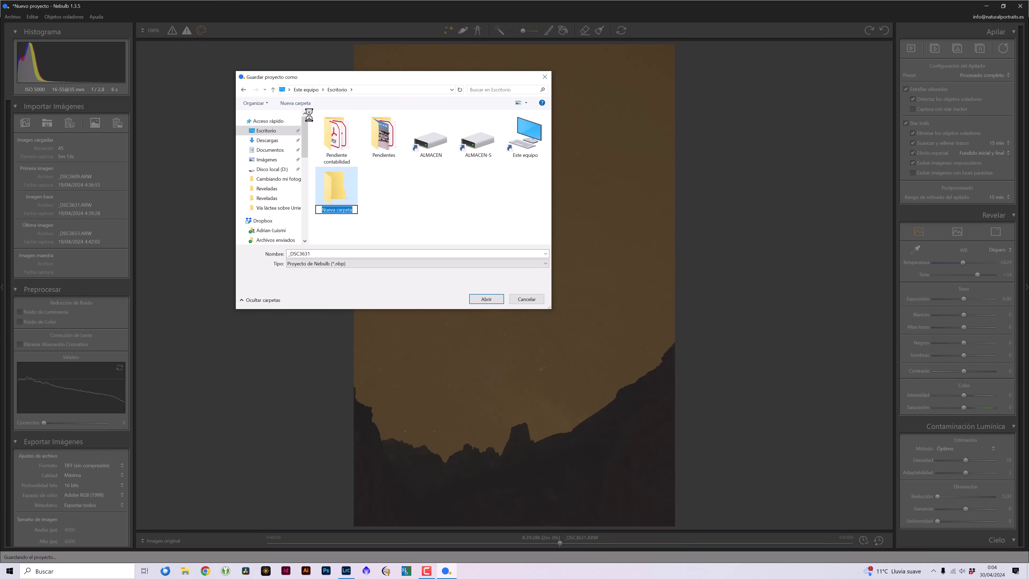
pyautogui.write('Ví')
pyautogui.write('a láctea ')
pyautogui.write('sobre ')
pyautogui.write('Urriellu')
pyautogui.click(486, 299)
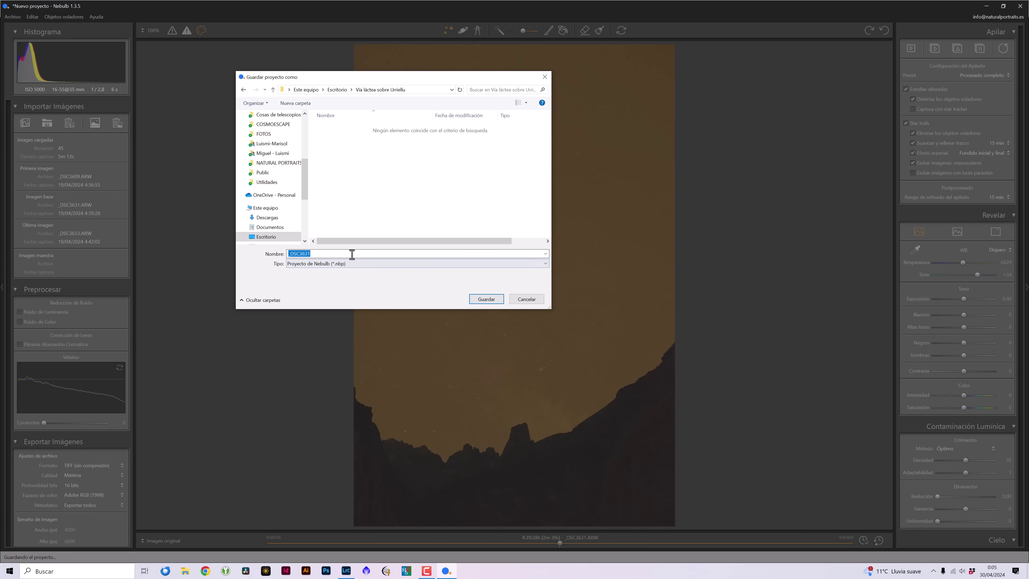
pyautogui.write('Vía láctea')
pyautogui.click(481, 300)
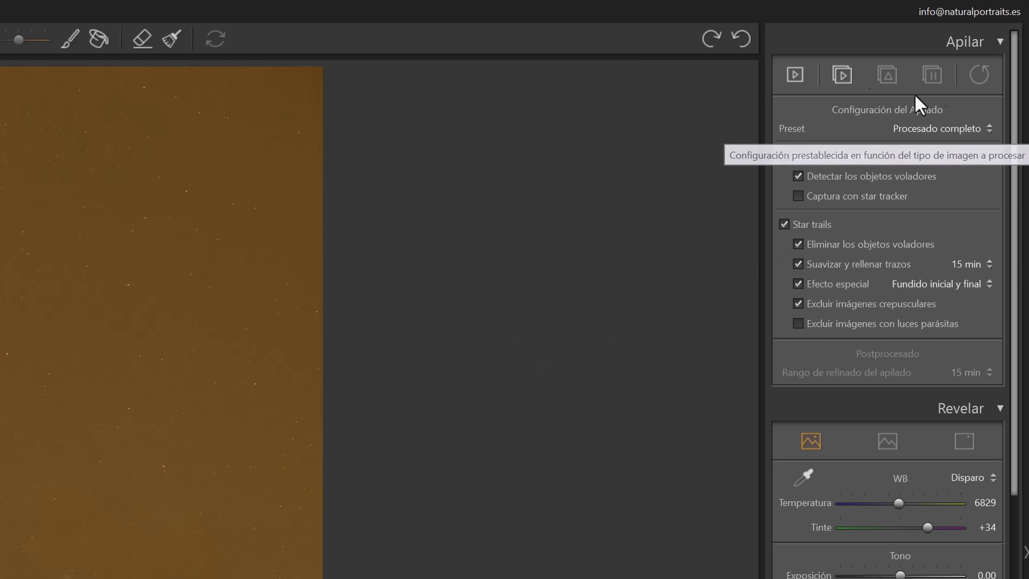
pyautogui.click(988, 129)
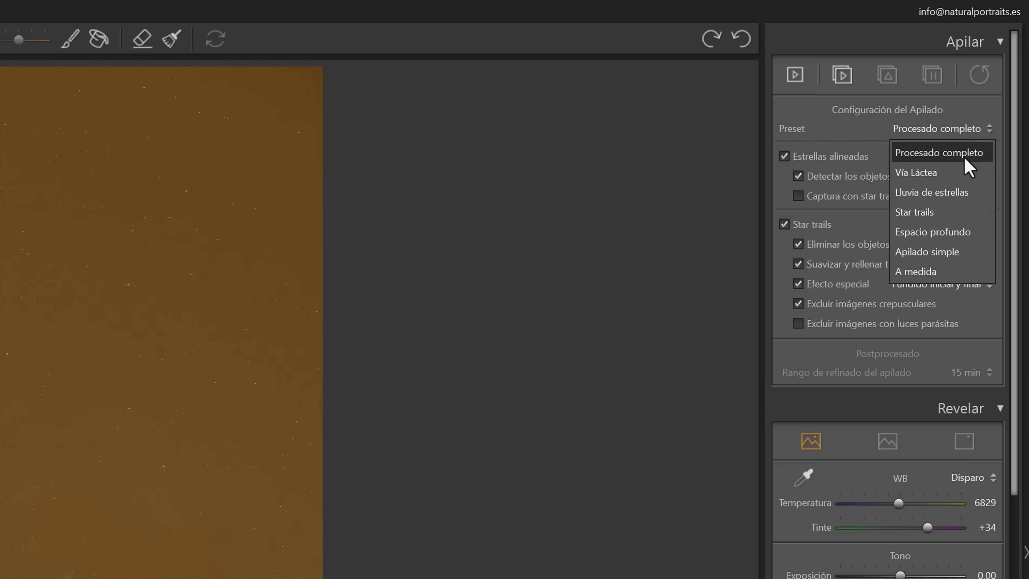
pyautogui.click(907, 175)
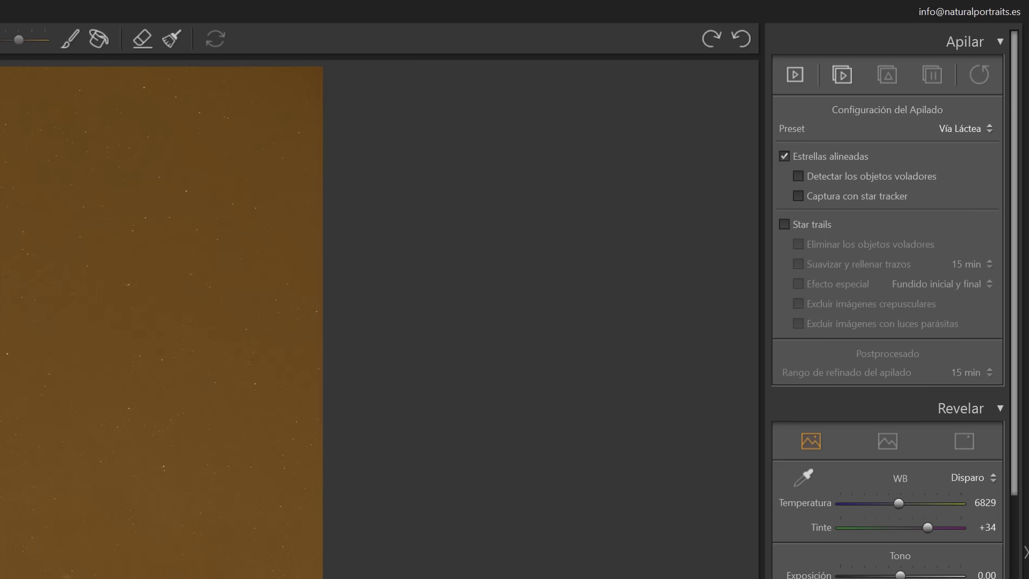
pyautogui.click(980, 128)
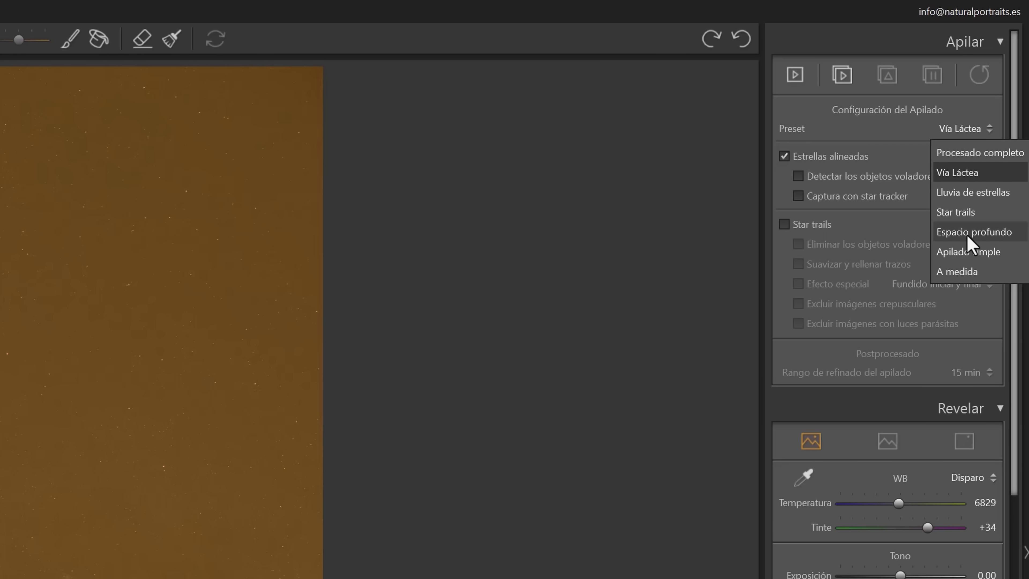
pyautogui.click(909, 143)
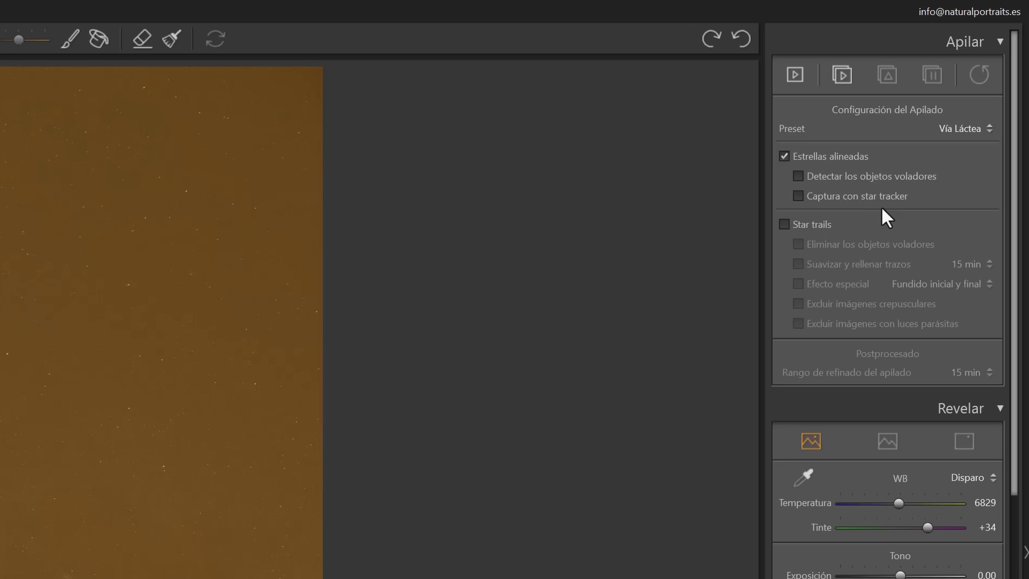
pyautogui.click(964, 128)
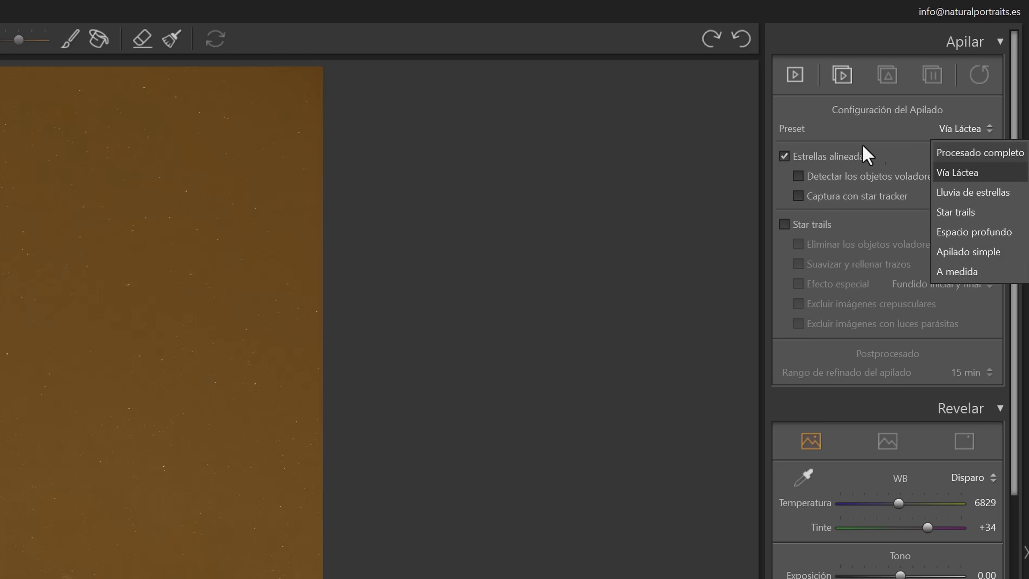
pyautogui.click(972, 151)
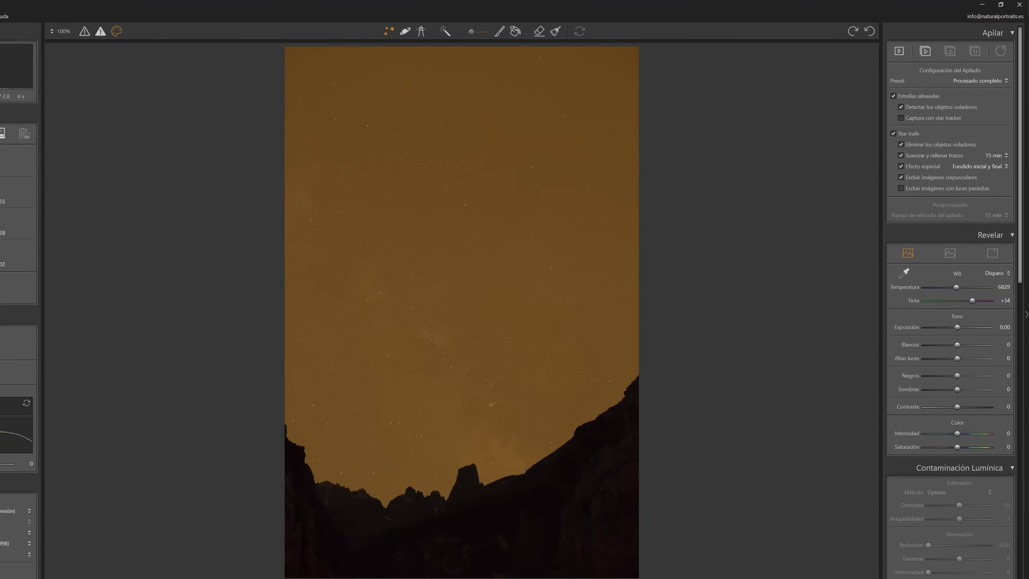
# Save the project and start stacking the images, confirming with Sí
pyautogui.click(12, 18)
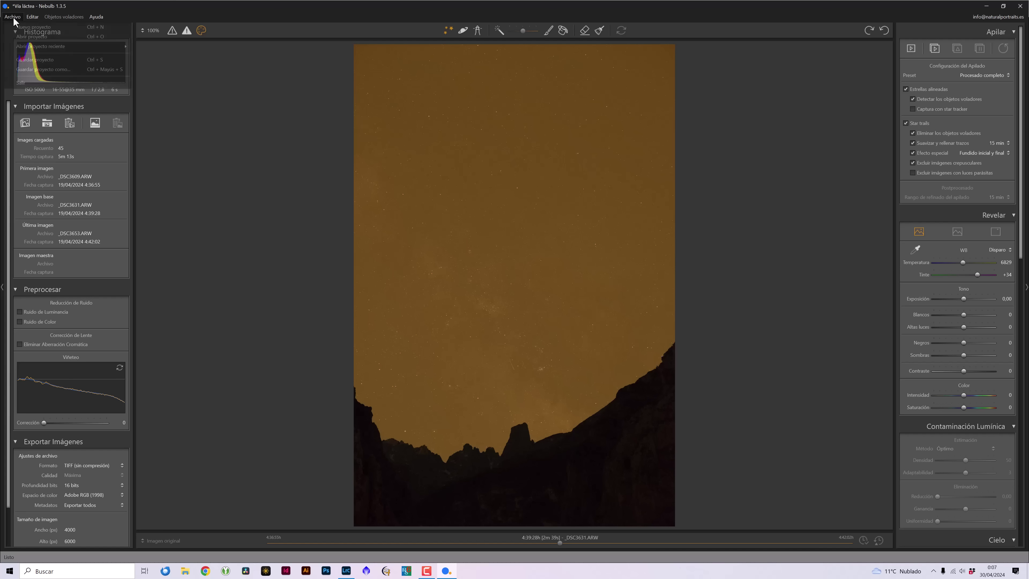
pyautogui.click(27, 61)
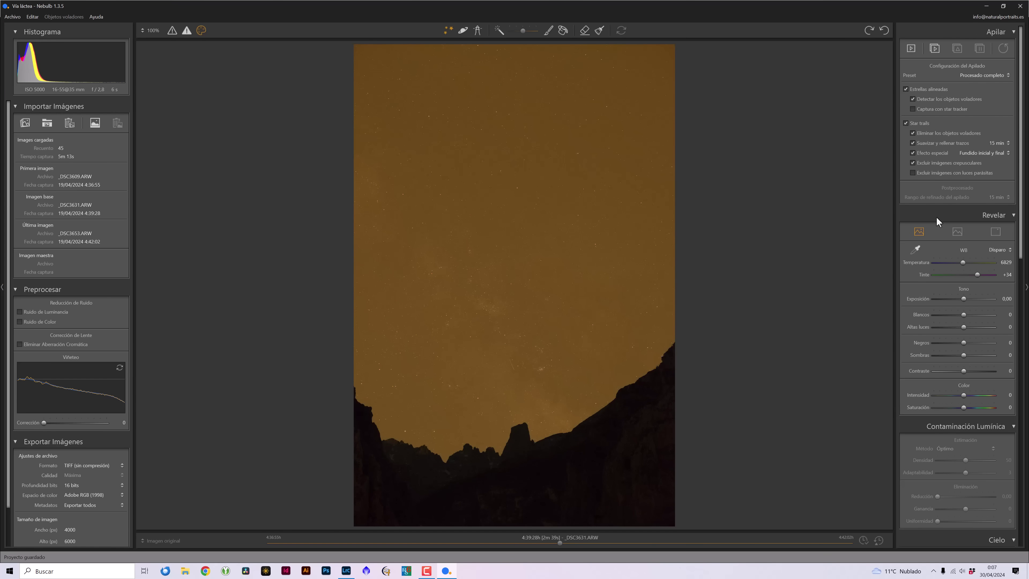
pyautogui.click(937, 51)
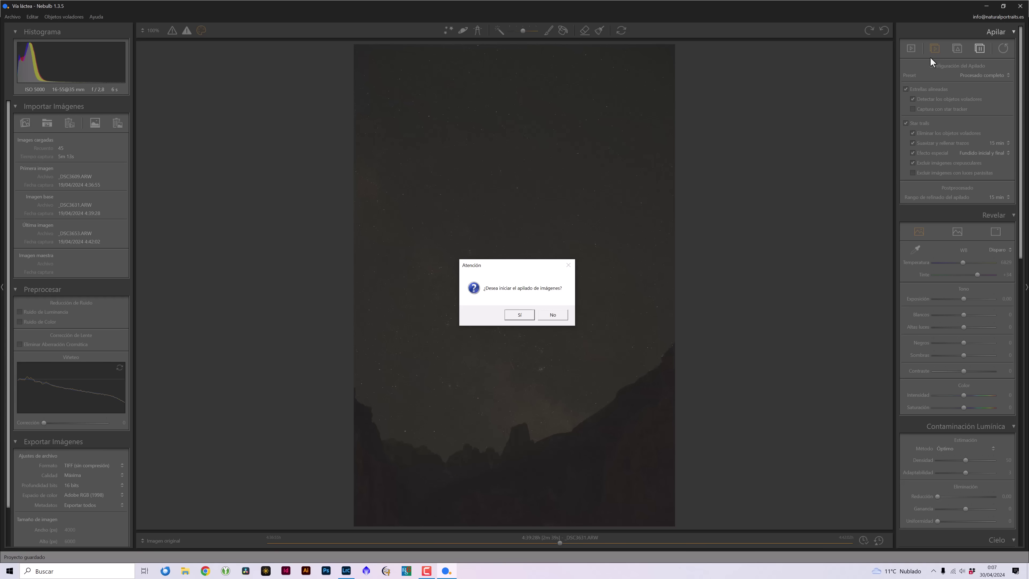
pyautogui.click(520, 313)
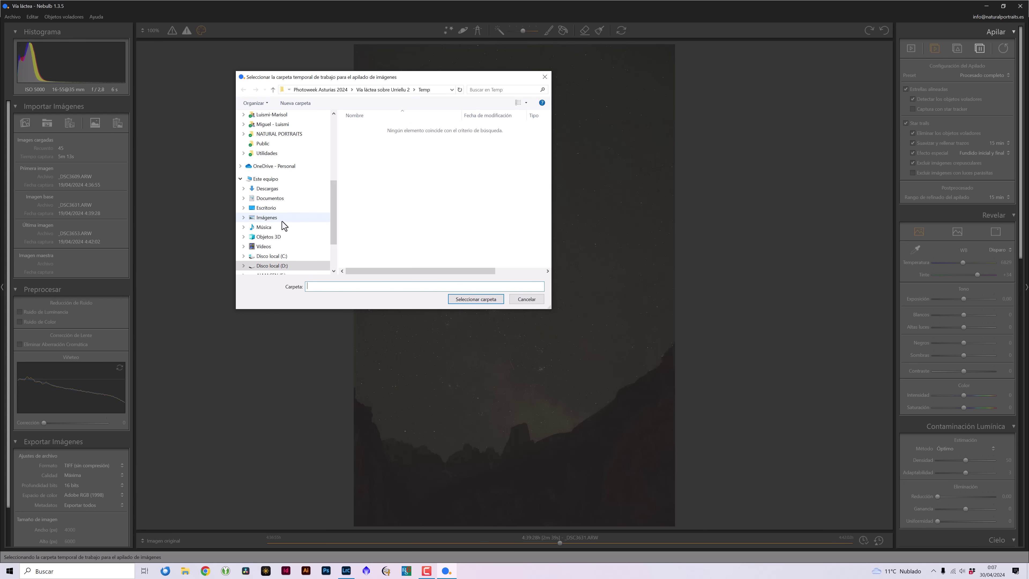
# Create a Temp working folder inside Vía láctea sobre Urriellu and begin stacking
pyautogui.click(282, 208)
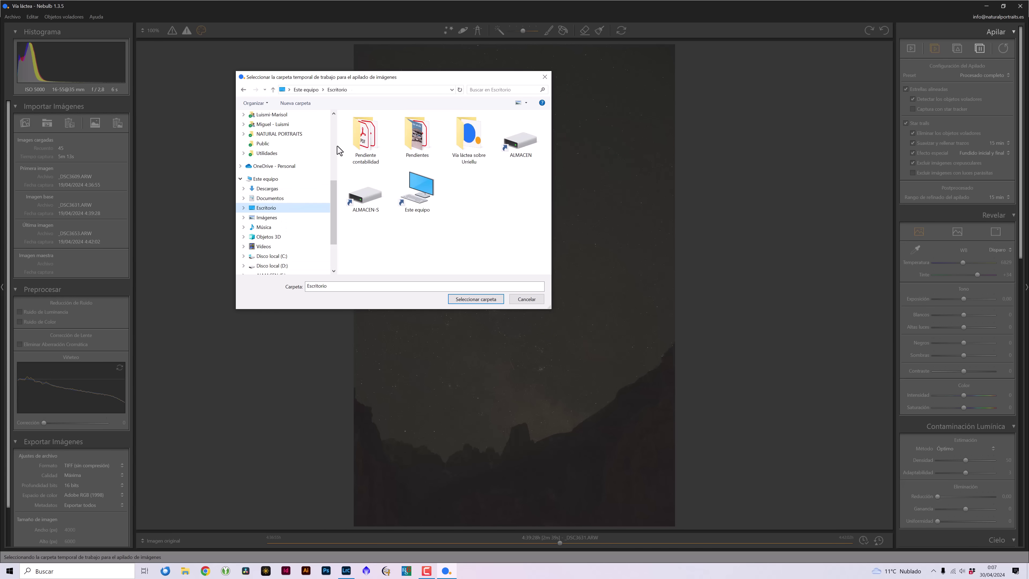
pyautogui.click(463, 139)
pyautogui.doubleClick(462, 137)
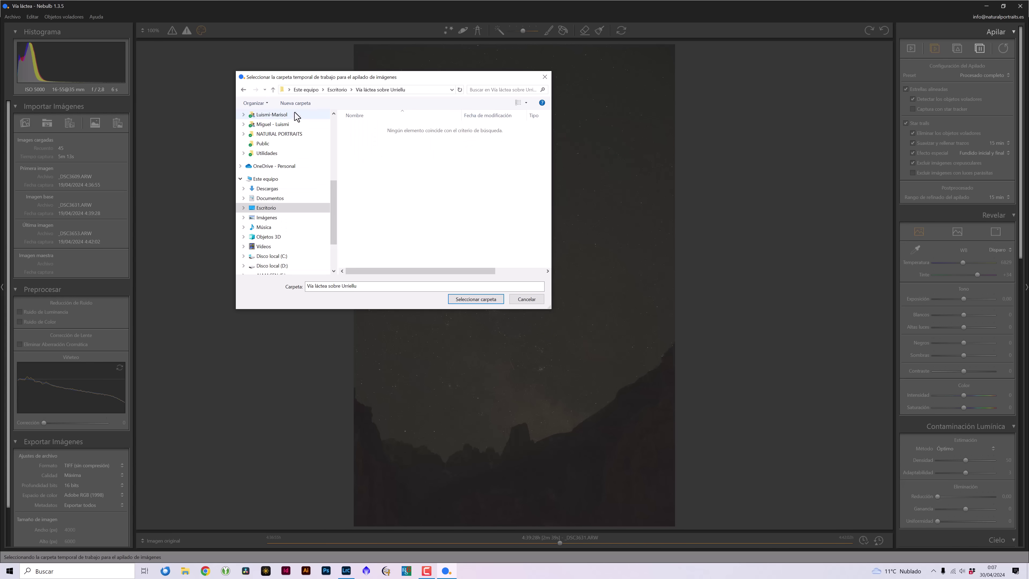
pyautogui.click(295, 104)
pyautogui.write('T')
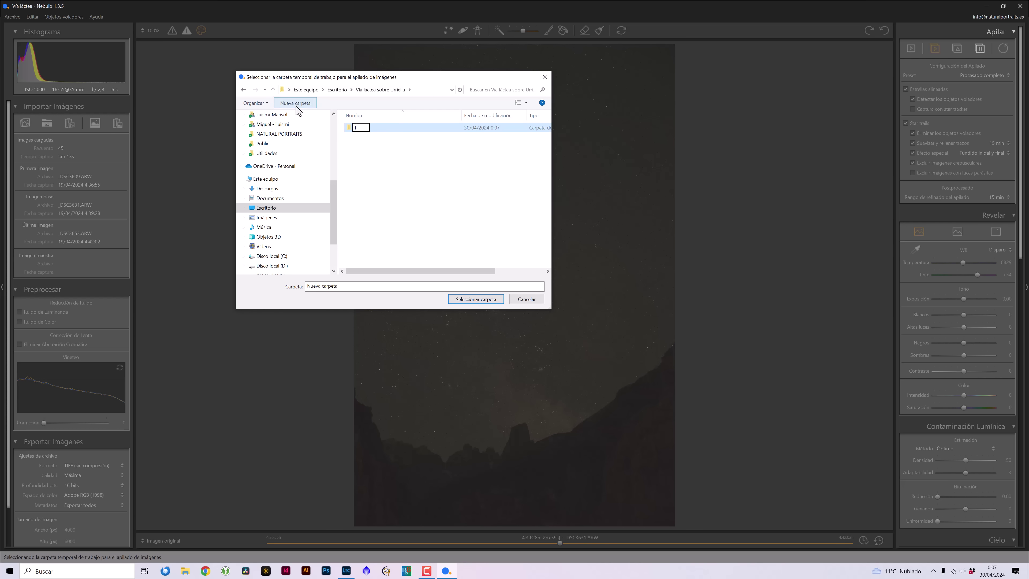
pyautogui.write('emp')
pyautogui.press('Return')
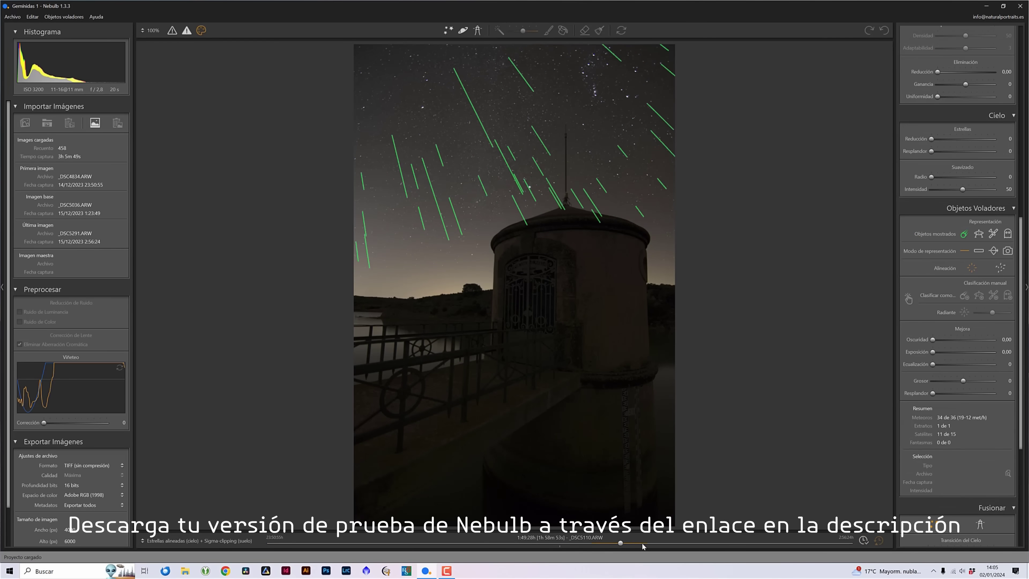
# Return to the Vía láctea sobre Urriellu project, showing base frame _DSC3631.ARW with green meteor trails
pyautogui.moveTo(695, 544); pyautogui.dragTo(561, 543)
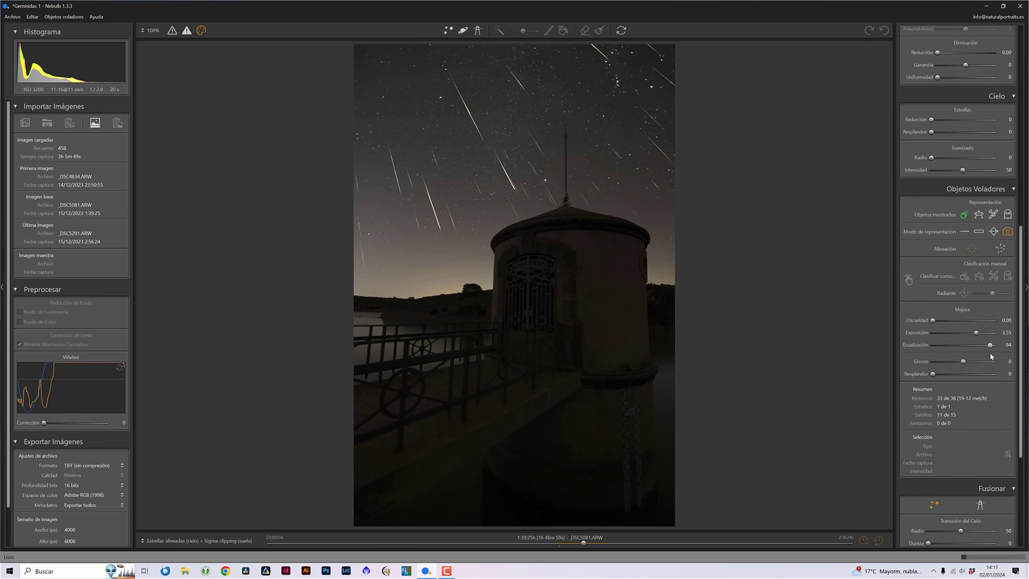
pyautogui.click(512, 195)
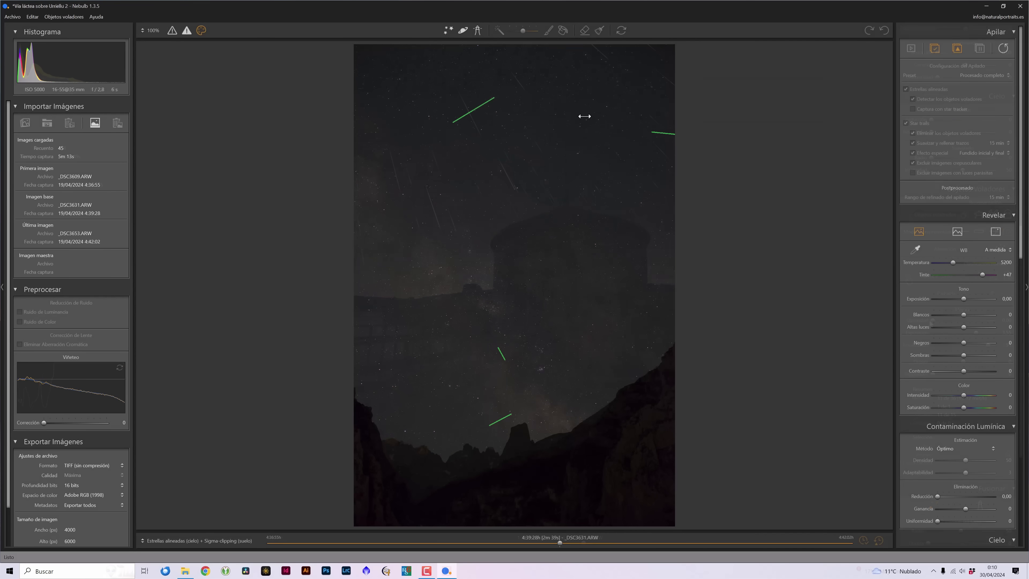
# In Objetos Voladores, set Alineación to capture position and turn off the green meteor markings
pyautogui.scroll(-2, 1002, 348)
pyautogui.click(966, 332)
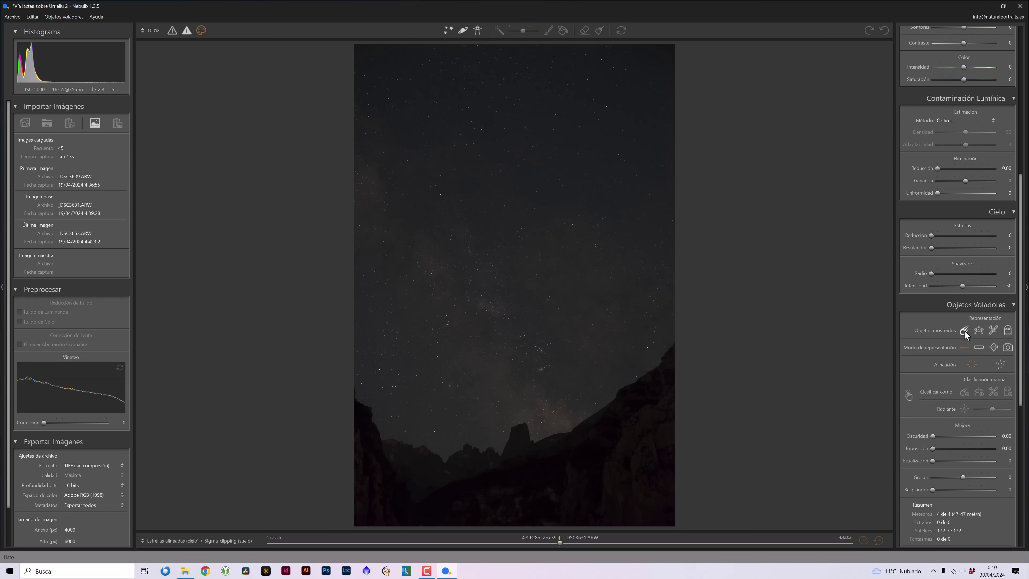
pyautogui.click(963, 331)
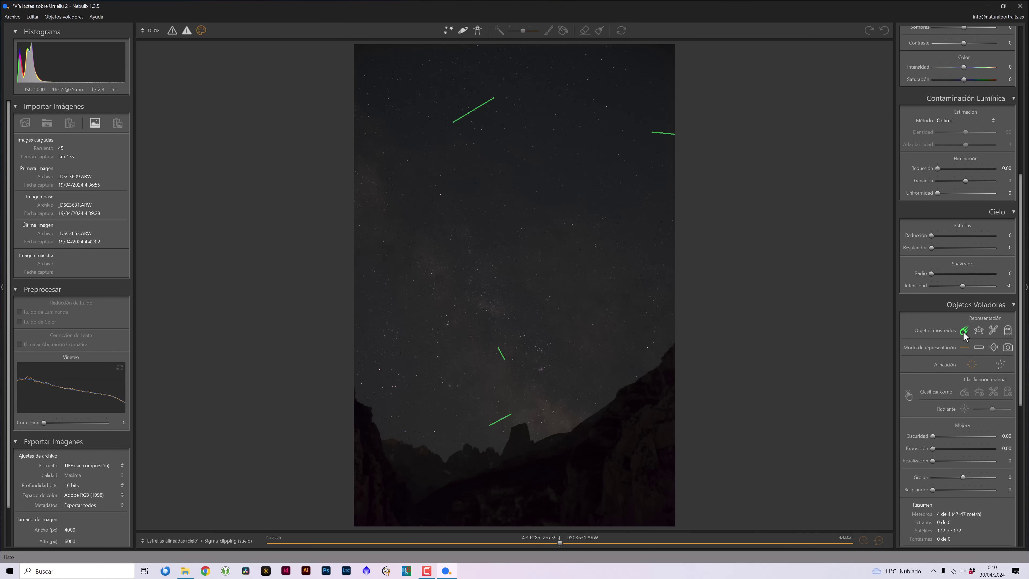
pyautogui.click(1000, 366)
pyautogui.click(965, 331)
pyautogui.scroll(5, 978, 444)
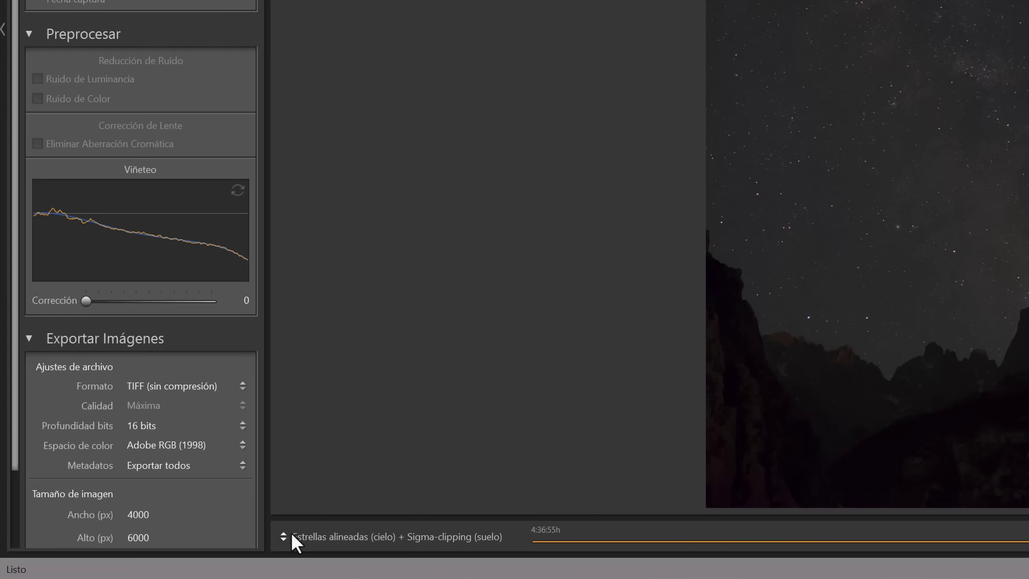
pyautogui.click(286, 537)
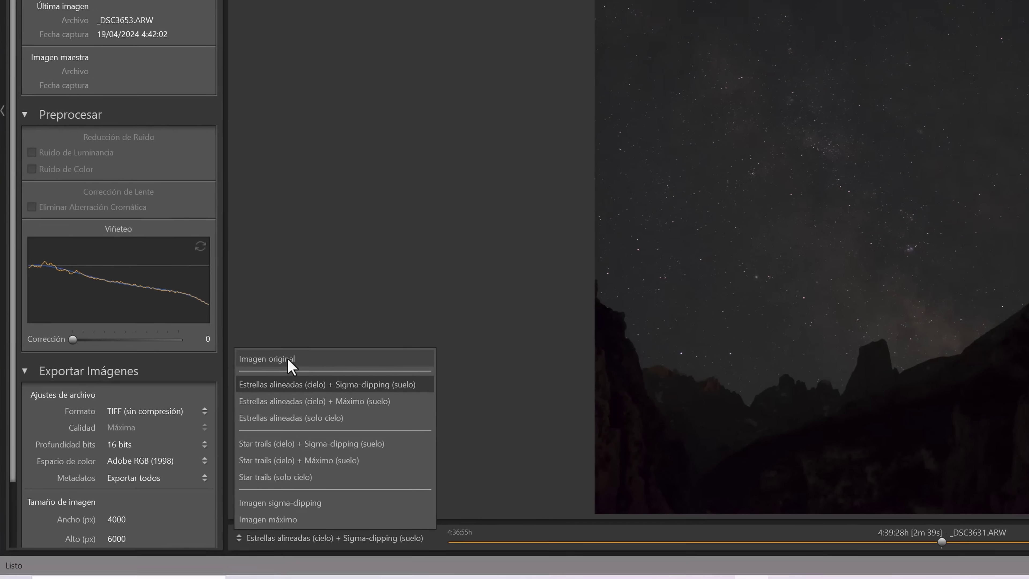
pyautogui.click(288, 358)
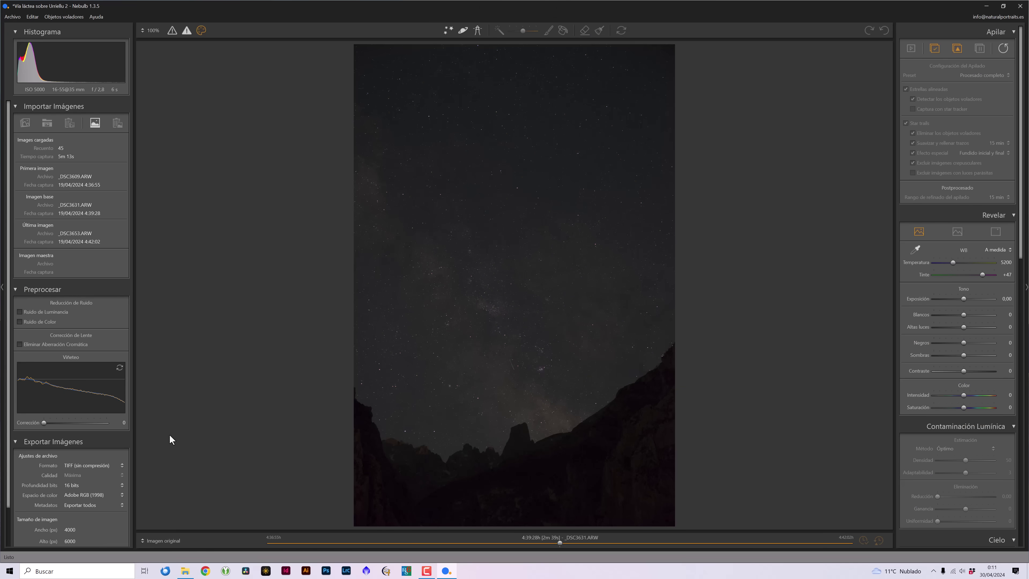
pyautogui.click(145, 541)
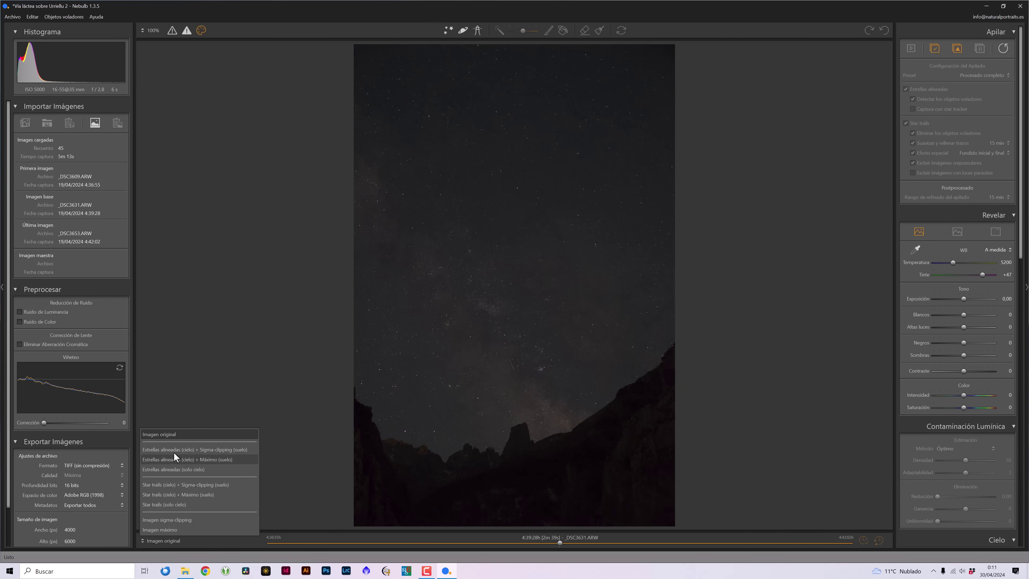
pyautogui.click(174, 459)
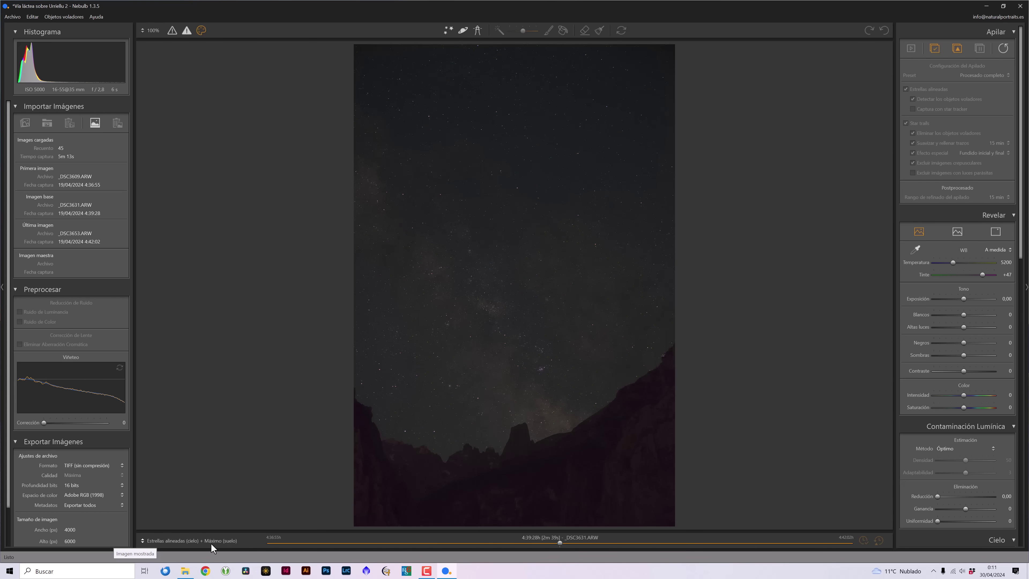
pyautogui.click(508, 475)
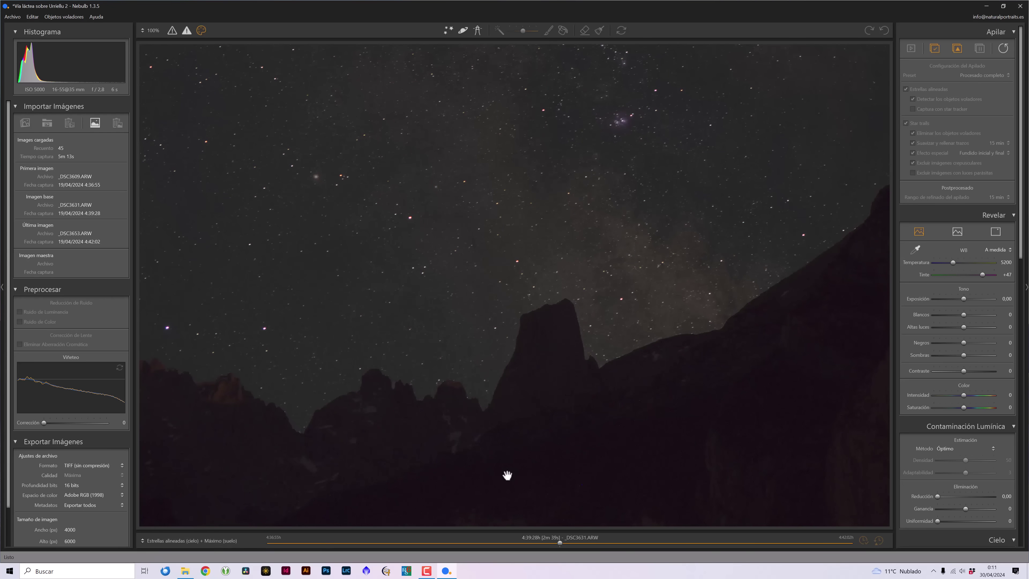
pyautogui.moveTo(773, 378)
pyautogui.mouseDown()
pyautogui.moveTo(661, 320)
pyautogui.moveTo(446, 314)
pyautogui.mouseUp()
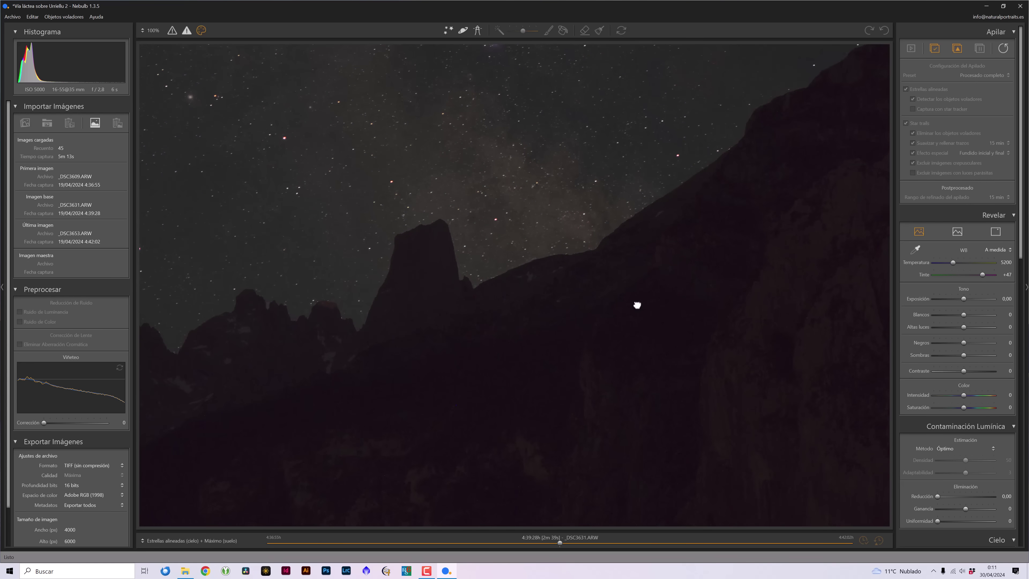
pyautogui.click(447, 314)
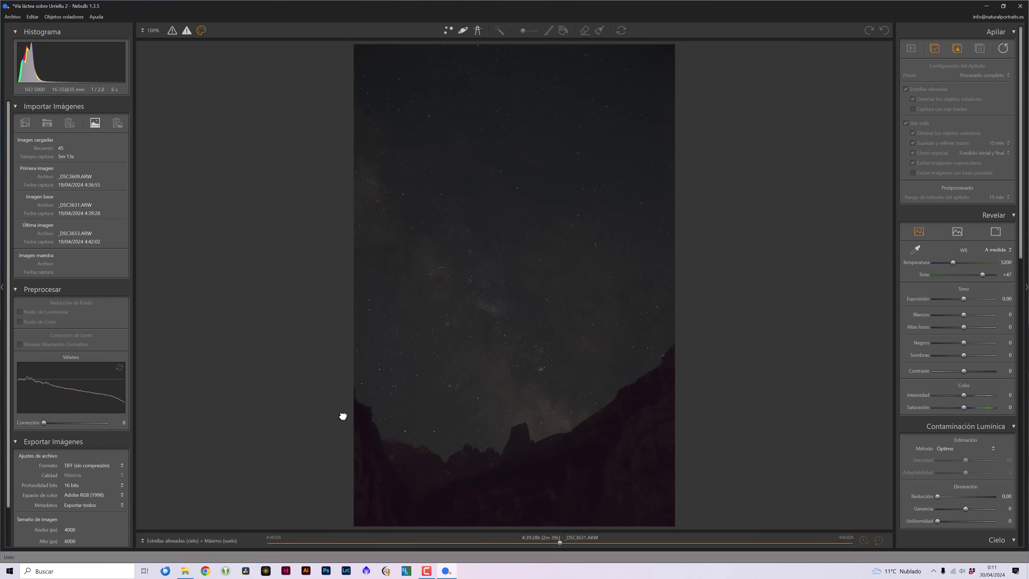
pyautogui.click(214, 541)
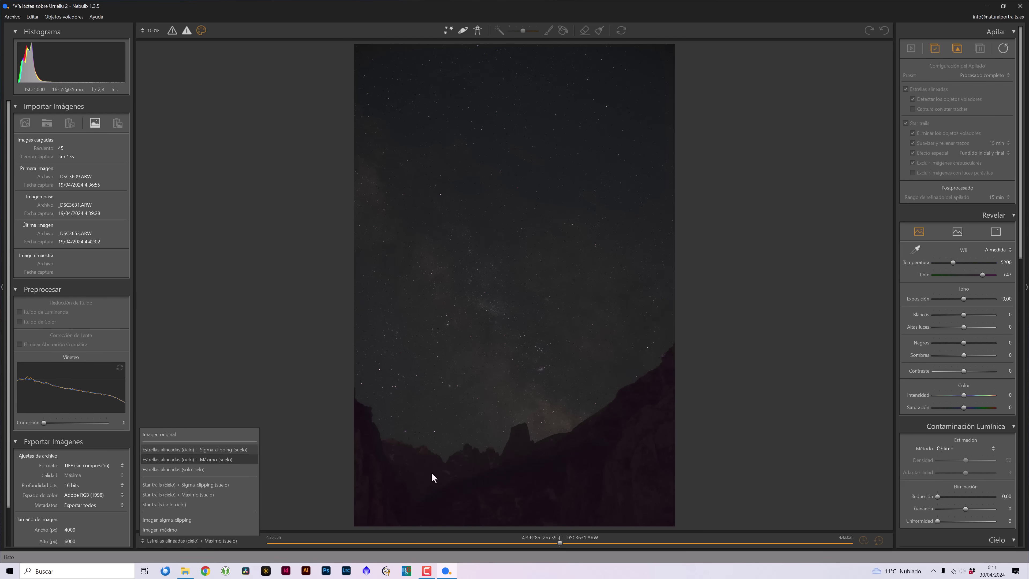
pyautogui.press('Return')
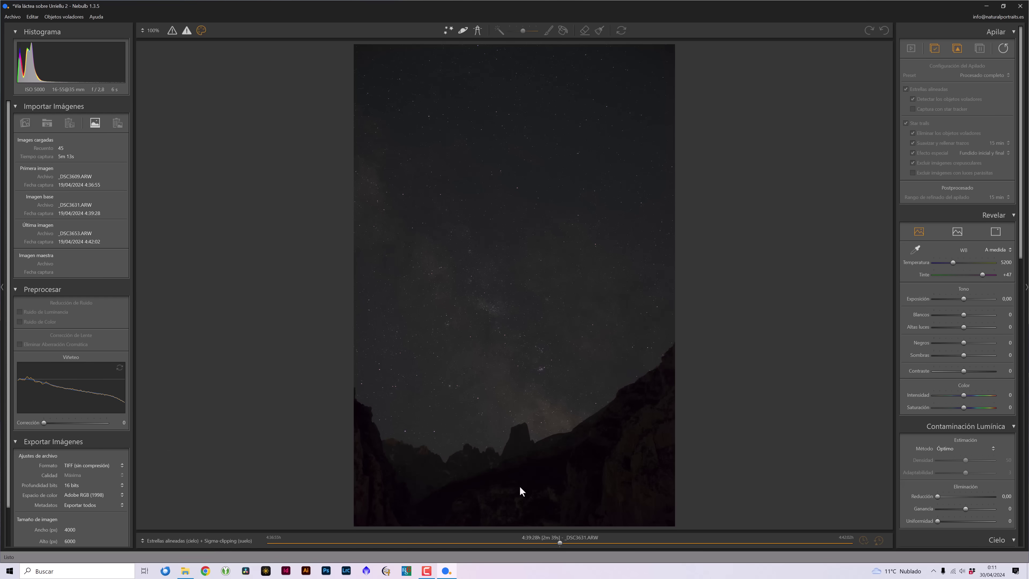
pyautogui.click(519, 486)
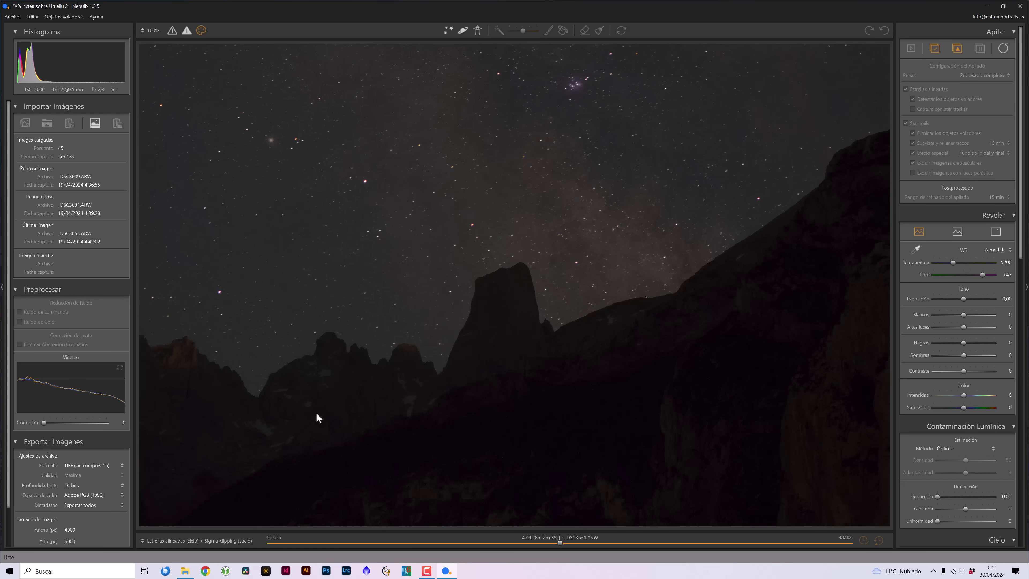
pyautogui.click(553, 367)
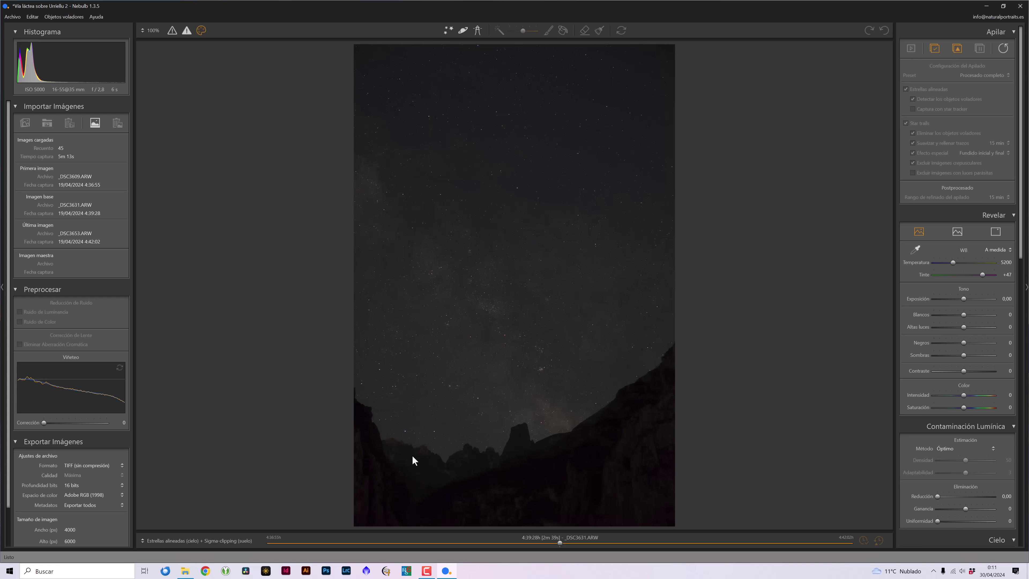
pyautogui.click(172, 538)
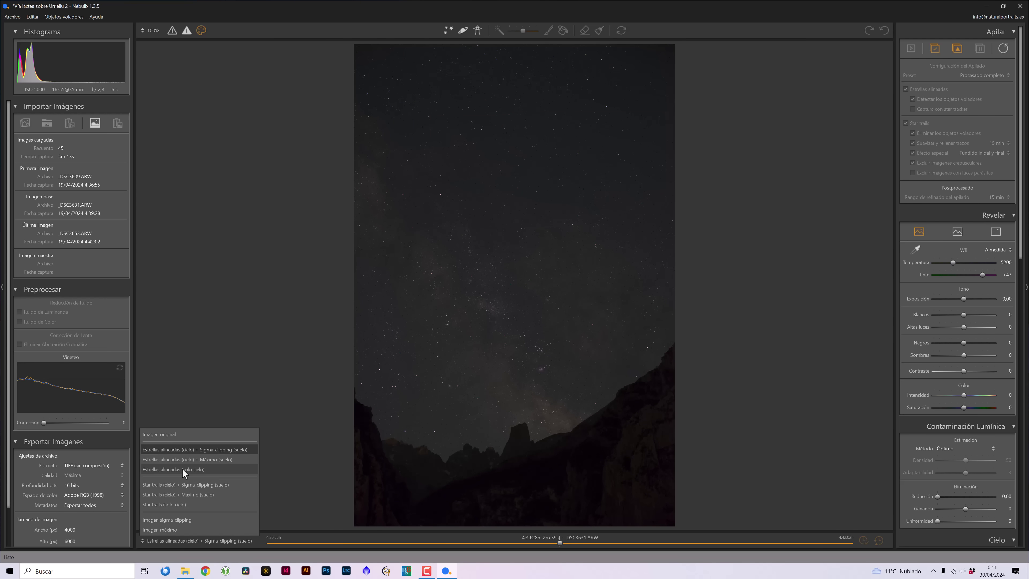
pyautogui.click(182, 469)
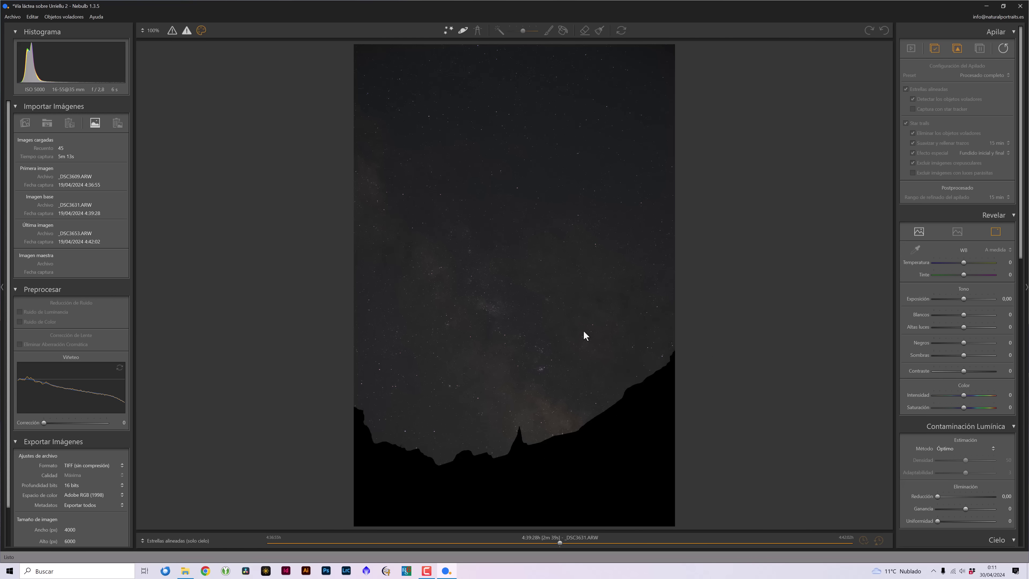
pyautogui.click(176, 542)
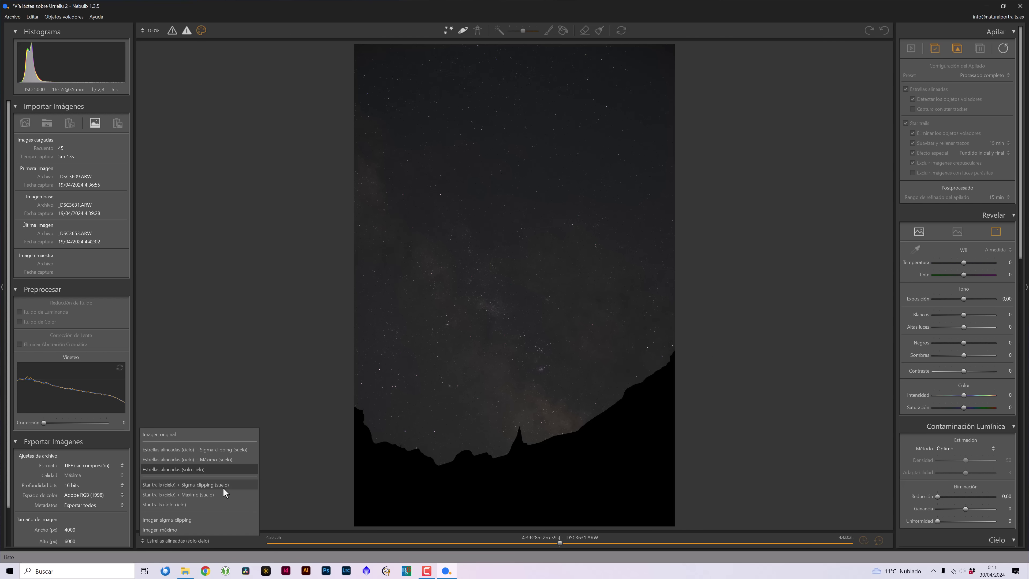
pyautogui.click(223, 487)
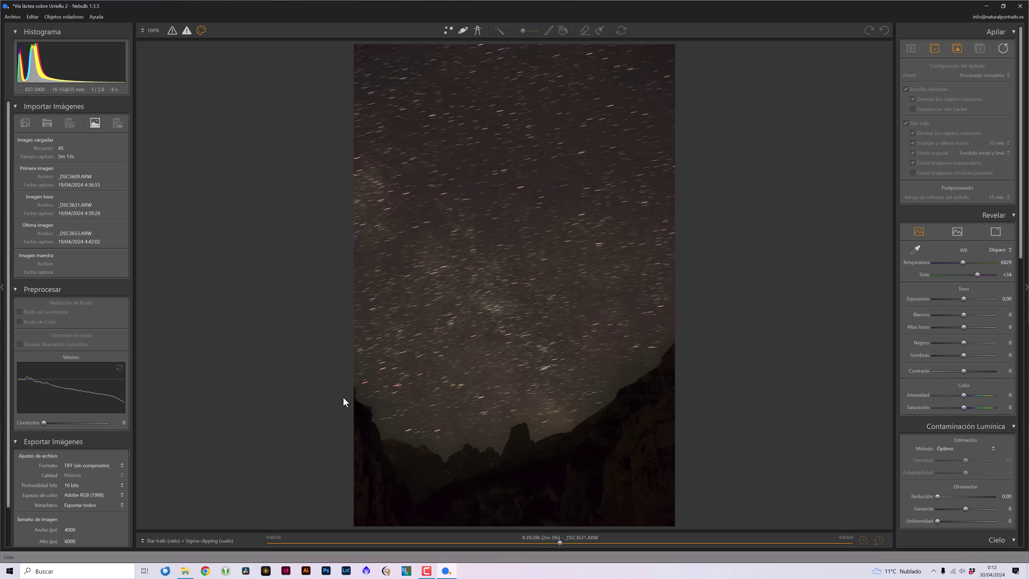
pyautogui.scroll(1, 213, 541)
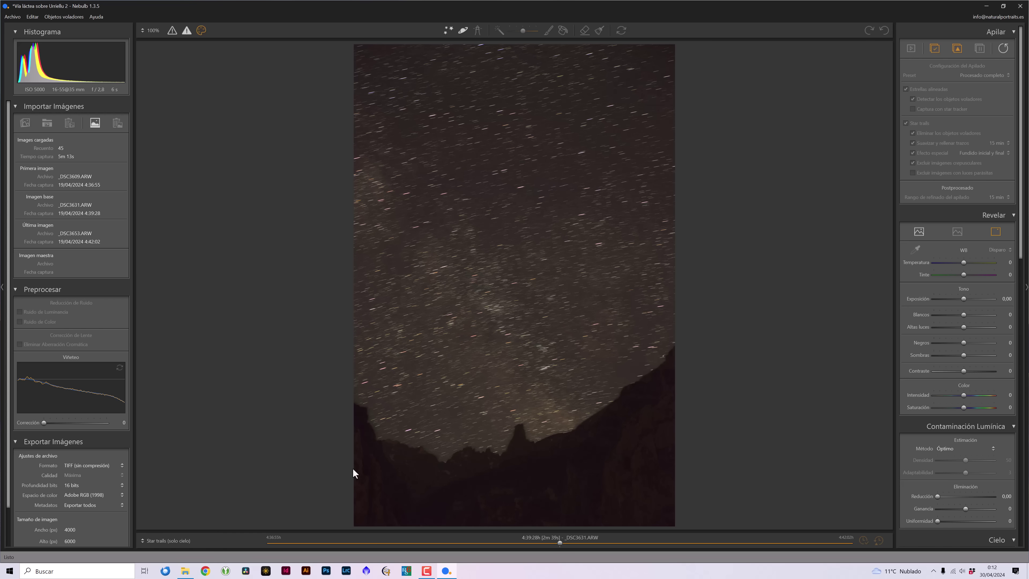
pyautogui.click(182, 541)
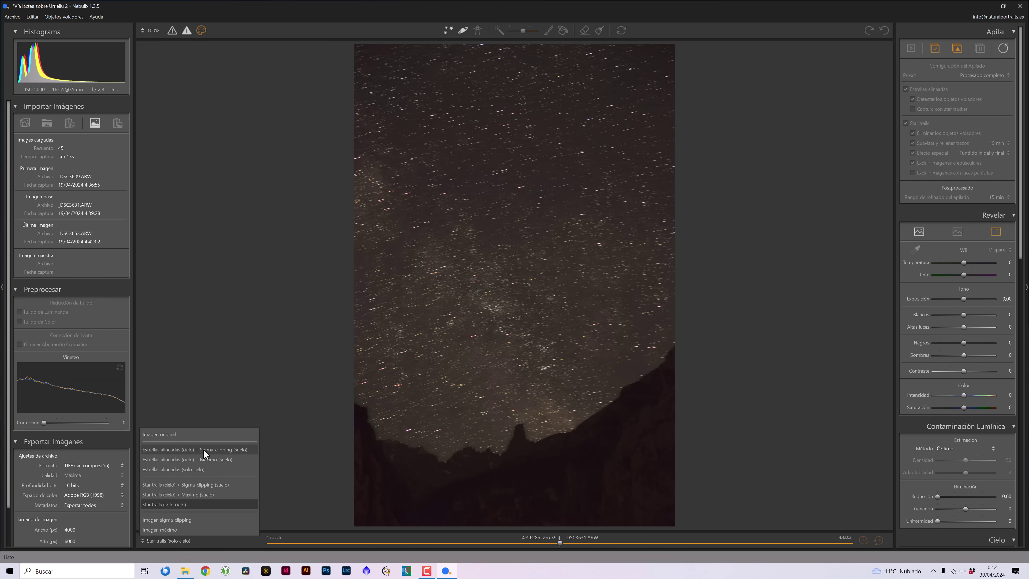
pyautogui.click(227, 450)
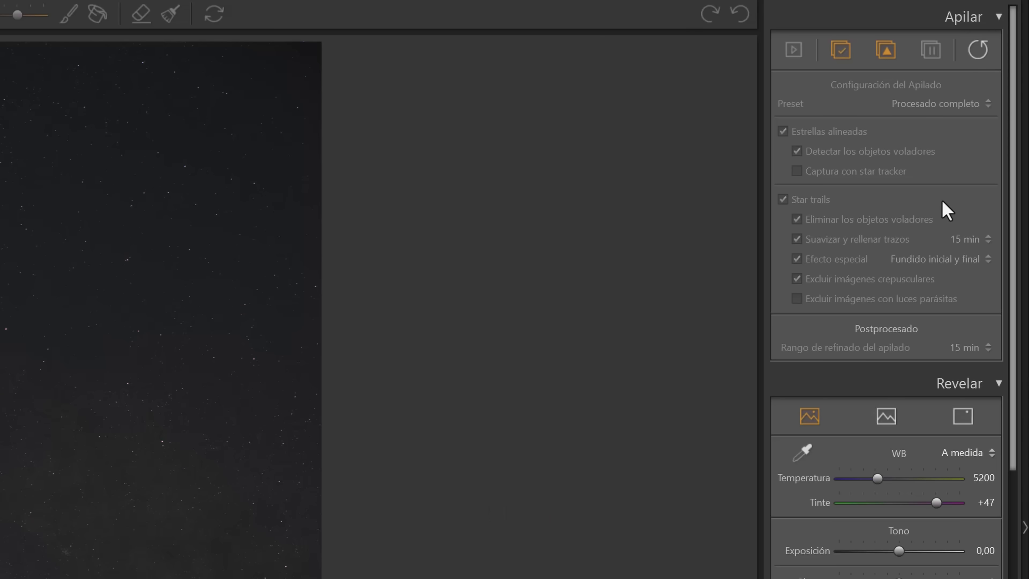
pyautogui.scroll(-4, 927, 568)
pyautogui.scroll(-5, 928, 568)
pyautogui.scroll(-10, 928, 568)
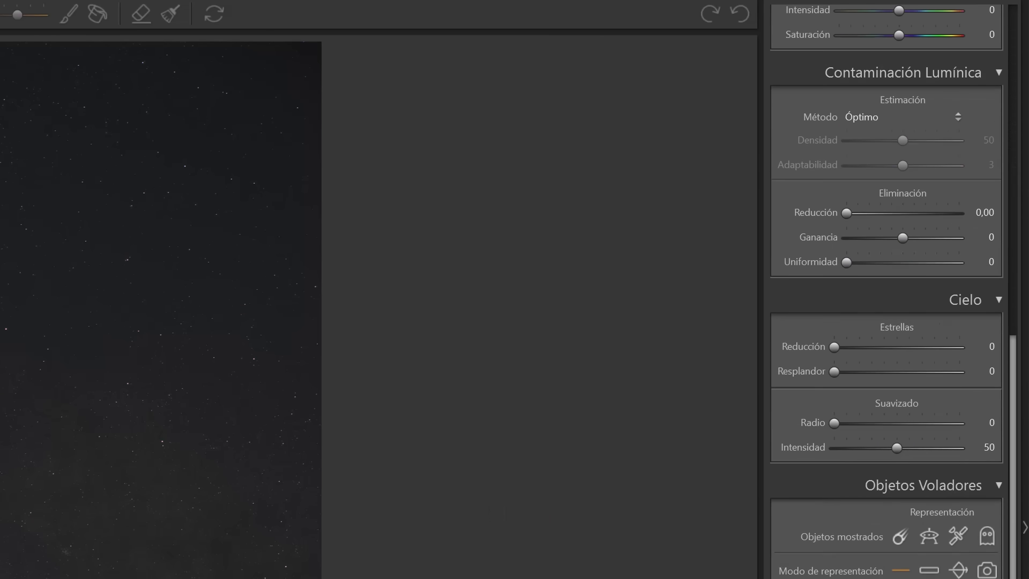
pyautogui.scroll(-6, 928, 568)
pyautogui.scroll(-5, 887, 290)
pyautogui.scroll(-3, 887, 289)
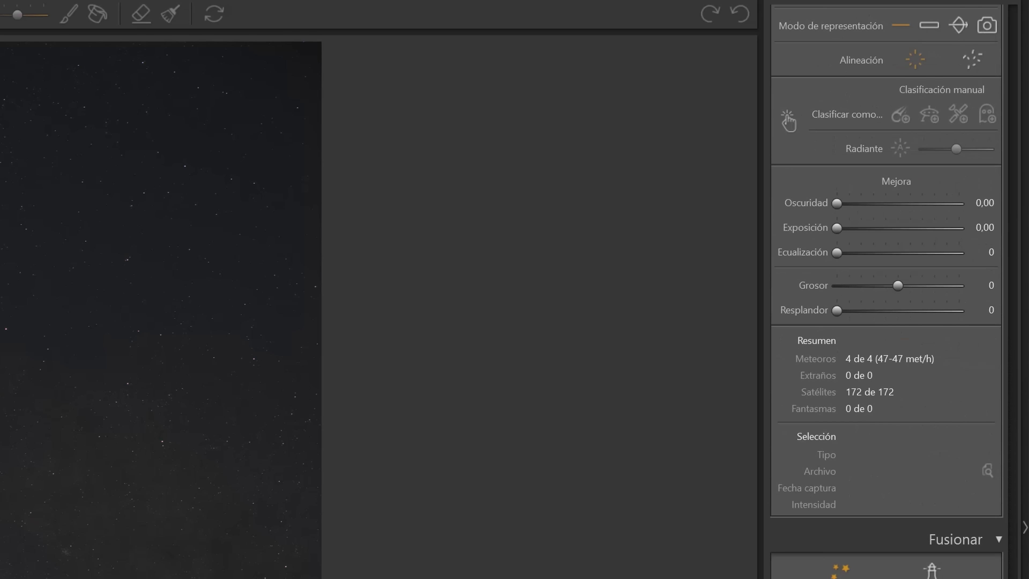
pyautogui.scroll(5, 887, 283)
pyautogui.scroll(3, 957, 284)
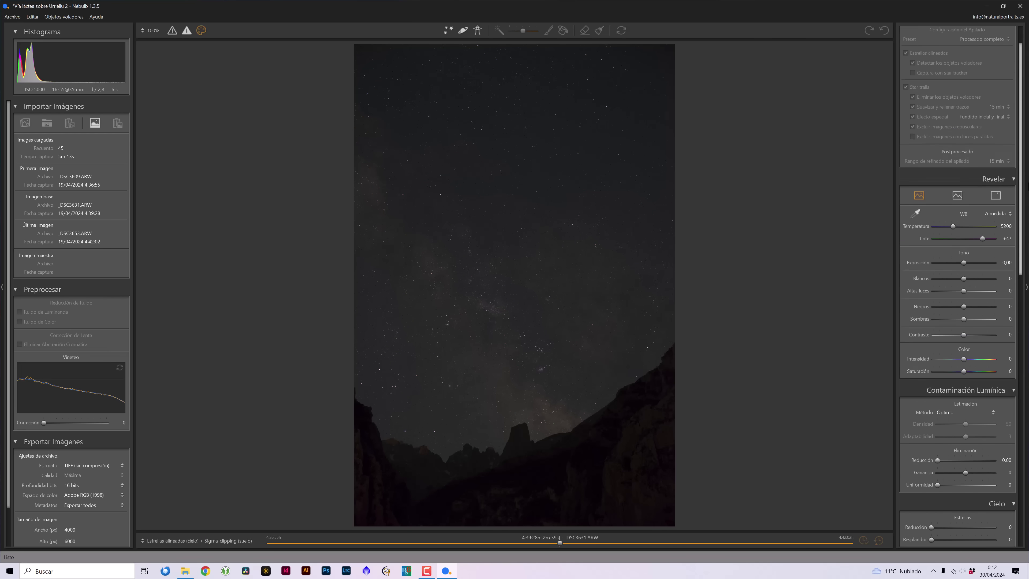
pyautogui.scroll(3, 956, 284)
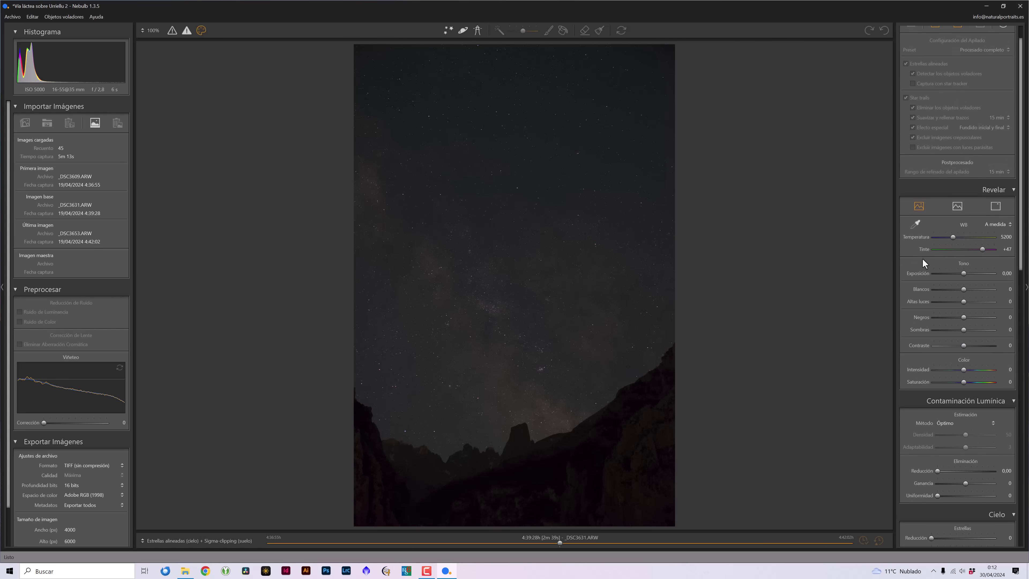
# Raise exposure to about +1,82 and zoom in on the sky and peaks
pyautogui.moveTo(963, 273); pyautogui.dragTo(972, 276)
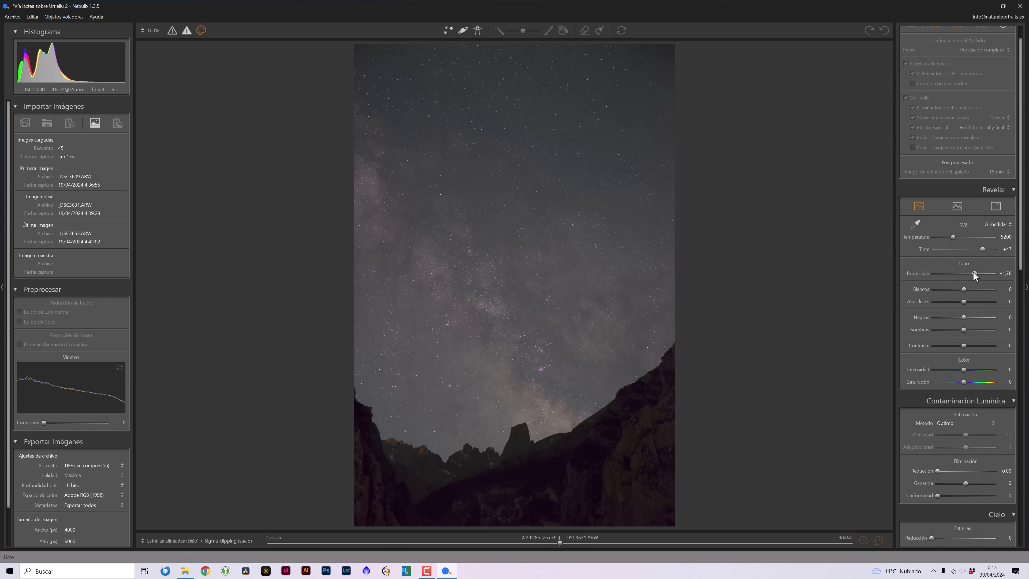
pyautogui.click(973, 273)
pyautogui.scroll(2, 525, 442)
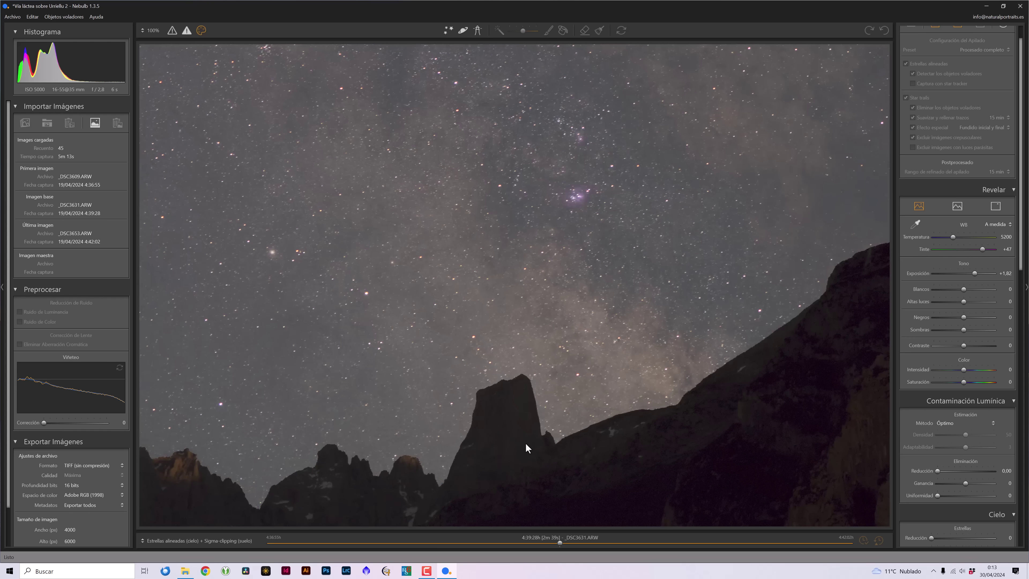
pyautogui.scroll(1, 562, 430)
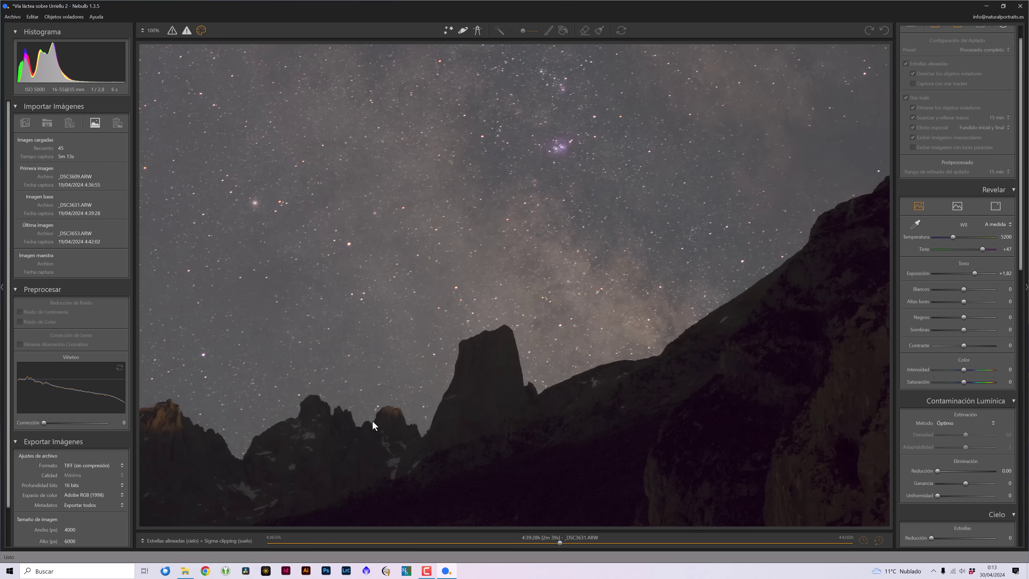
pyautogui.moveTo(372, 421); pyautogui.dragTo(539, 313)
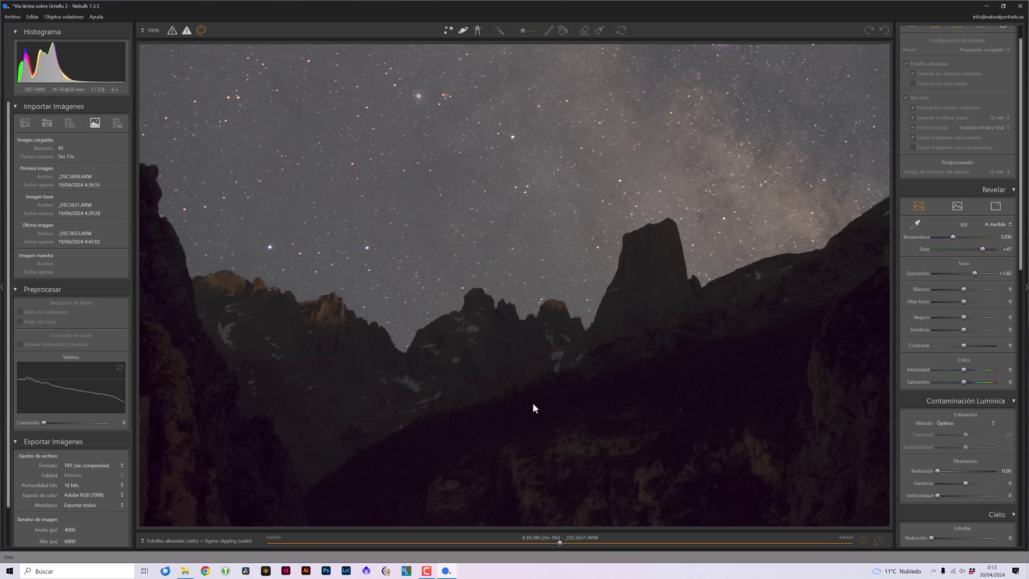
pyautogui.moveTo(533, 409); pyautogui.dragTo(425, 402)
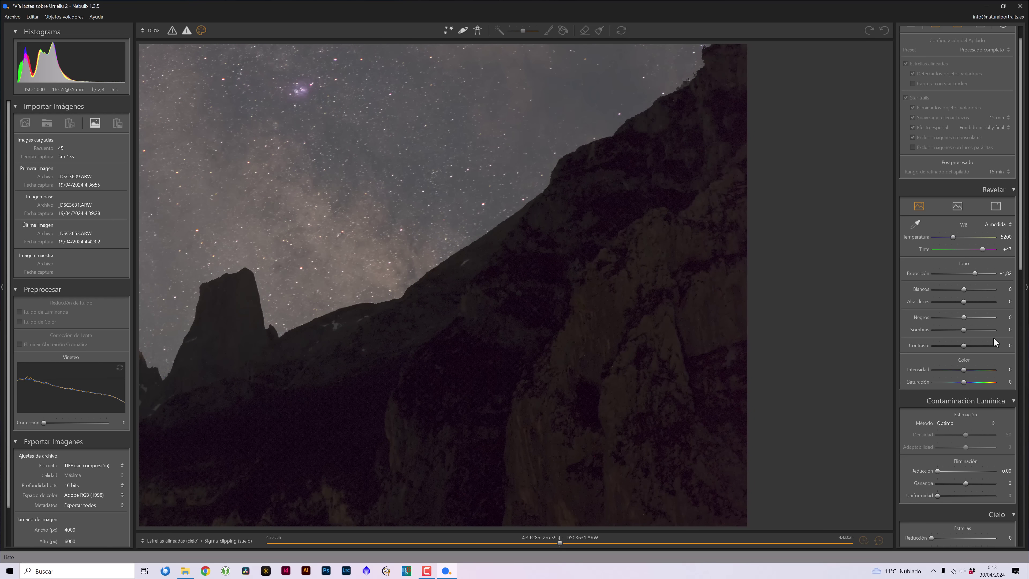
# Lift the shadows while inspecting the Urriellu peak at full size, then fit the image
pyautogui.moveTo(963, 330); pyautogui.dragTo(979, 332)
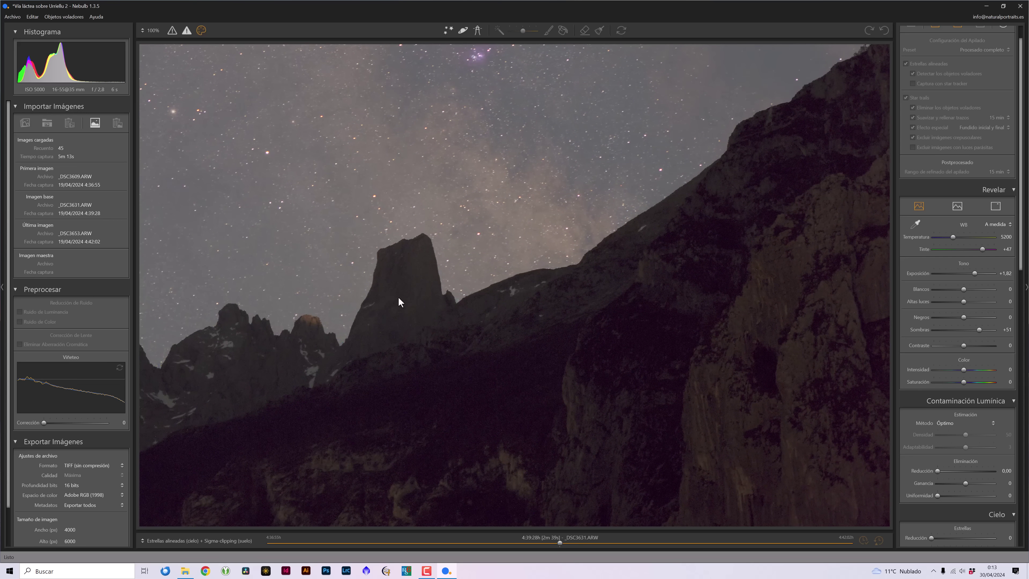
pyautogui.moveTo(398, 302); pyautogui.dragTo(441, 315)
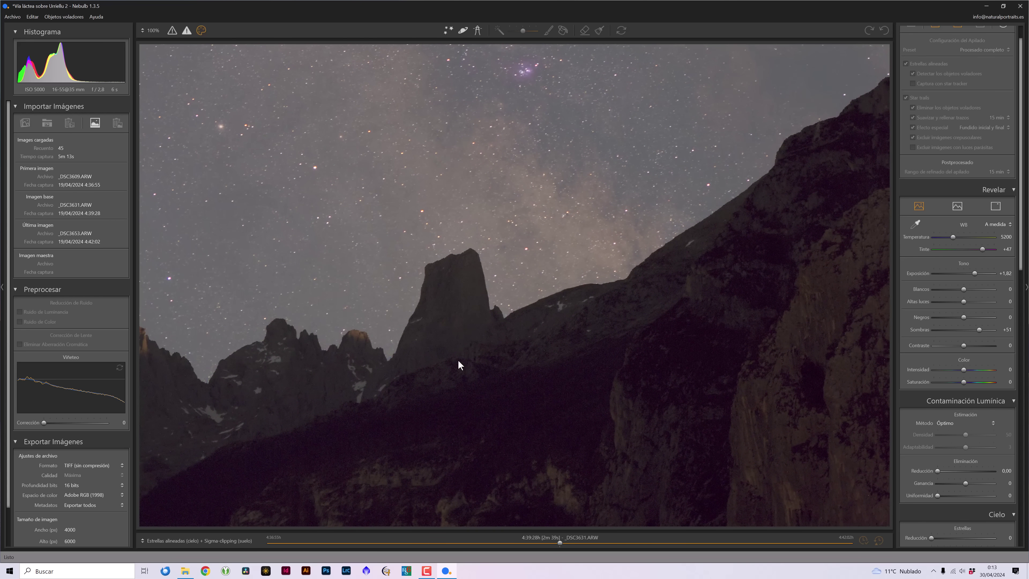
pyautogui.moveTo(459, 365)
pyautogui.mouseDown()
pyautogui.moveTo(578, 372)
pyautogui.moveTo(633, 420)
pyautogui.moveTo(515, 406)
pyautogui.mouseUp()
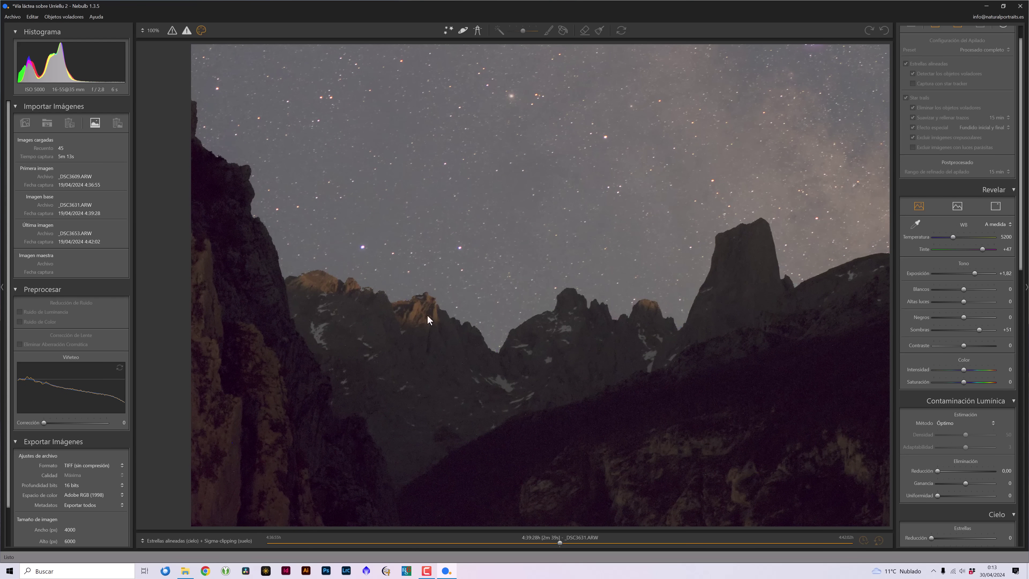
pyautogui.moveTo(562, 378)
pyautogui.mouseDown()
pyautogui.moveTo(480, 392)
pyautogui.moveTo(450, 424)
pyautogui.moveTo(455, 444)
pyautogui.mouseUp()
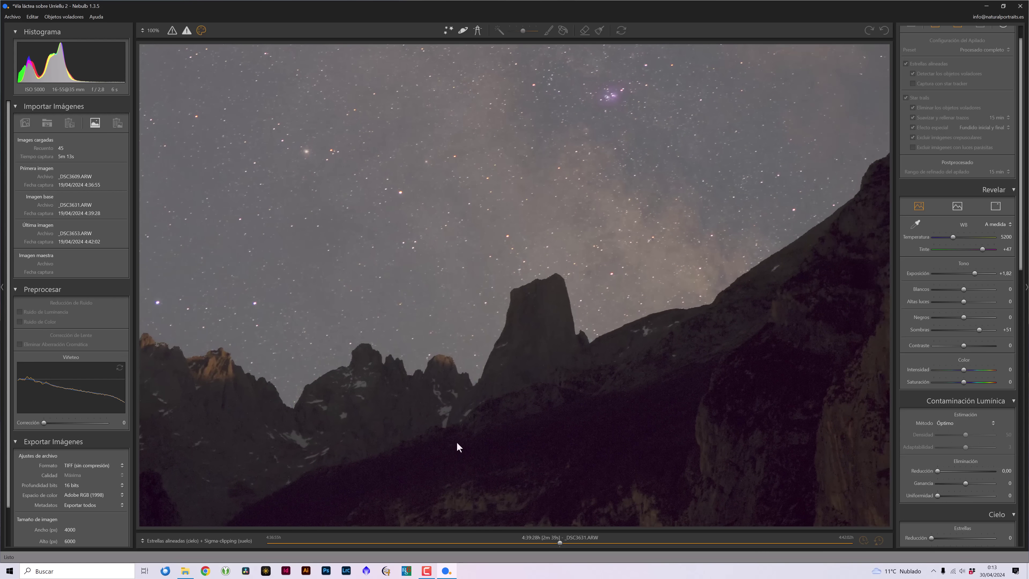
pyautogui.click(577, 423)
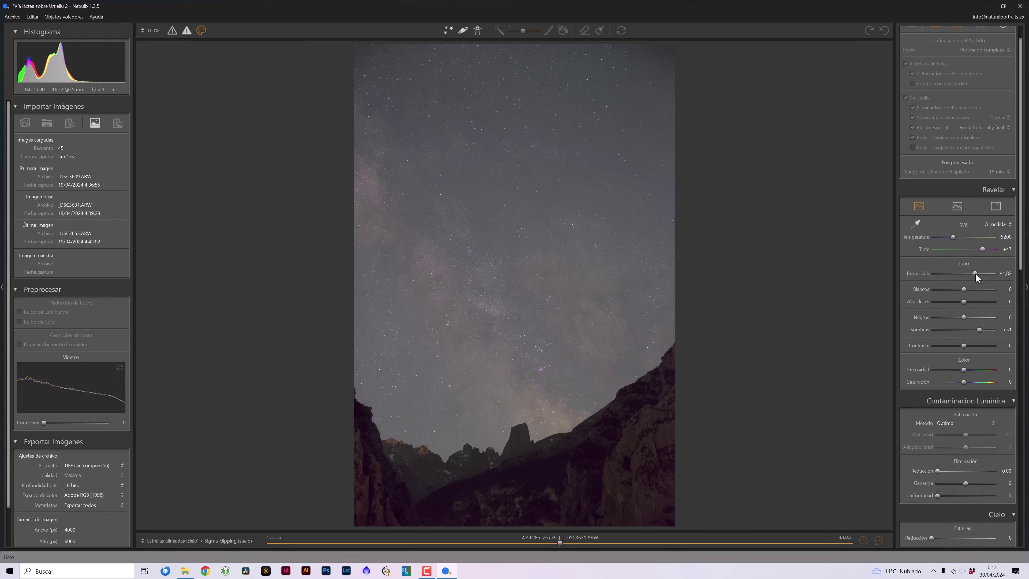
# Settle exposure at +1,38, shadows at +28 and Color Intensidad at +16
pyautogui.moveTo(975, 273); pyautogui.dragTo(971, 273)
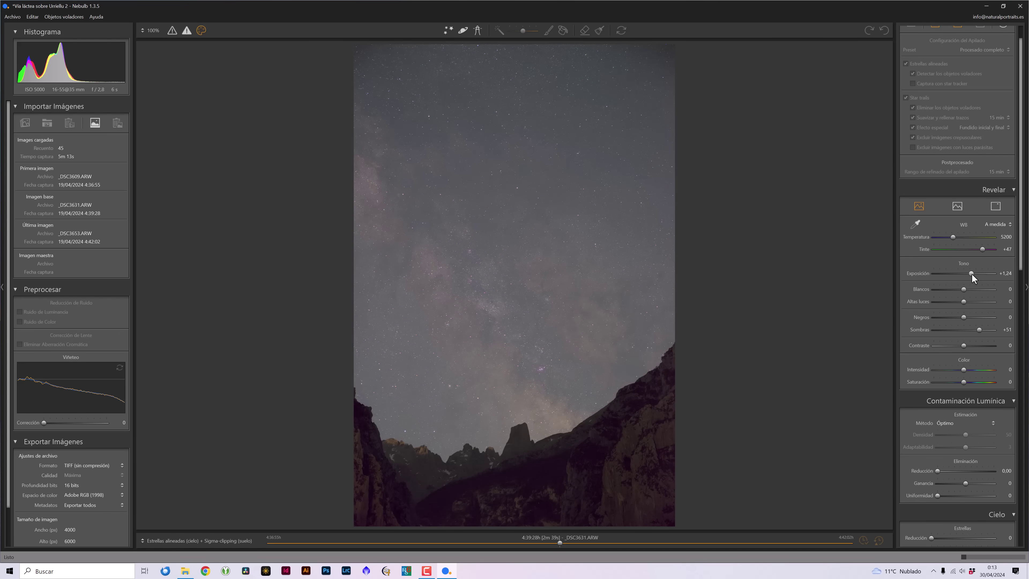
pyautogui.click(972, 329)
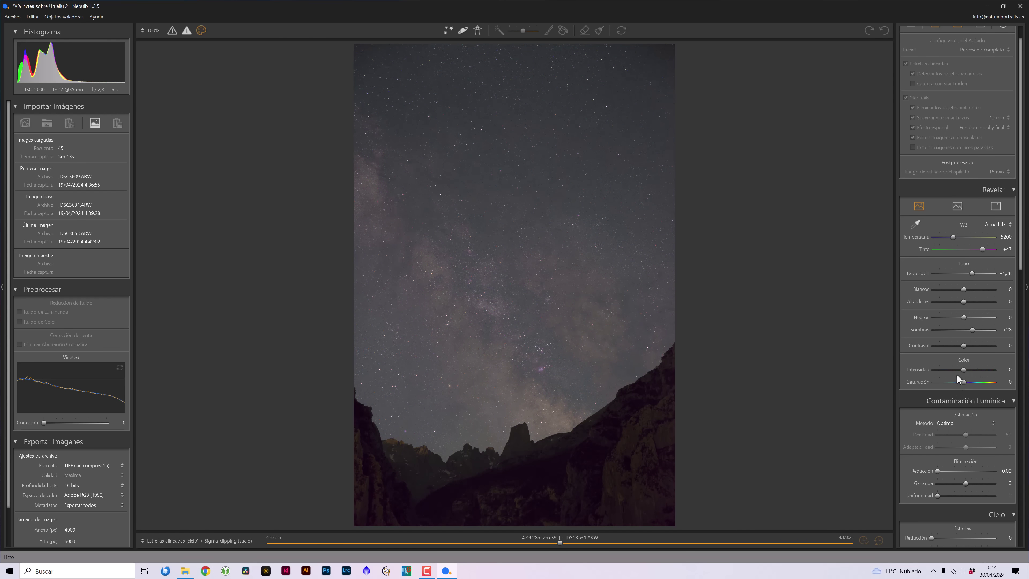
pyautogui.moveTo(964, 369); pyautogui.dragTo(969, 371)
# Set light-pollution Reducción to 0,36
pyautogui.scroll(-3, 906, 307)
pyautogui.scroll(1, 959, 322)
pyautogui.scroll(-1, 959, 323)
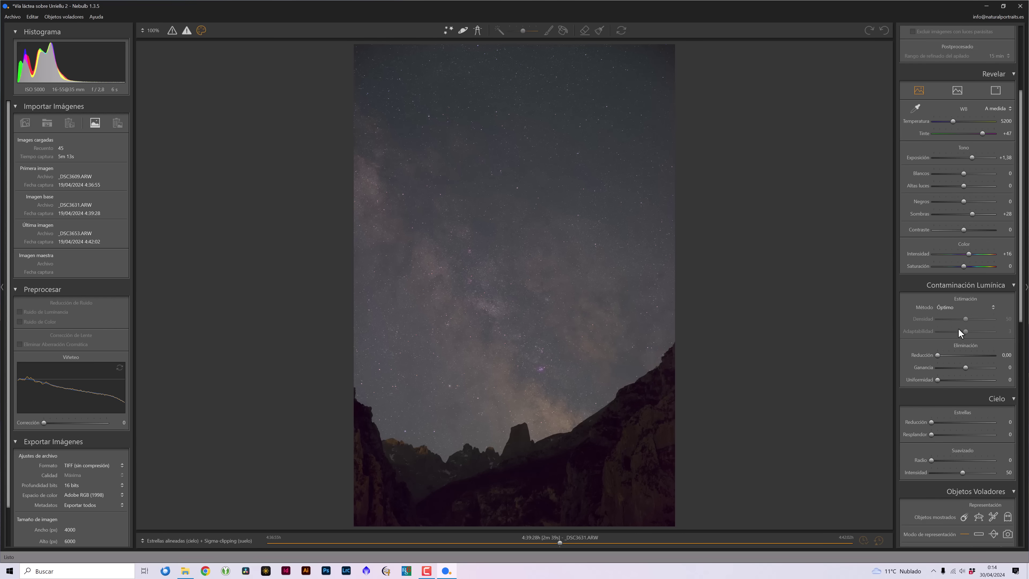
pyautogui.scroll(-1, 958, 329)
pyautogui.scroll(1, 958, 330)
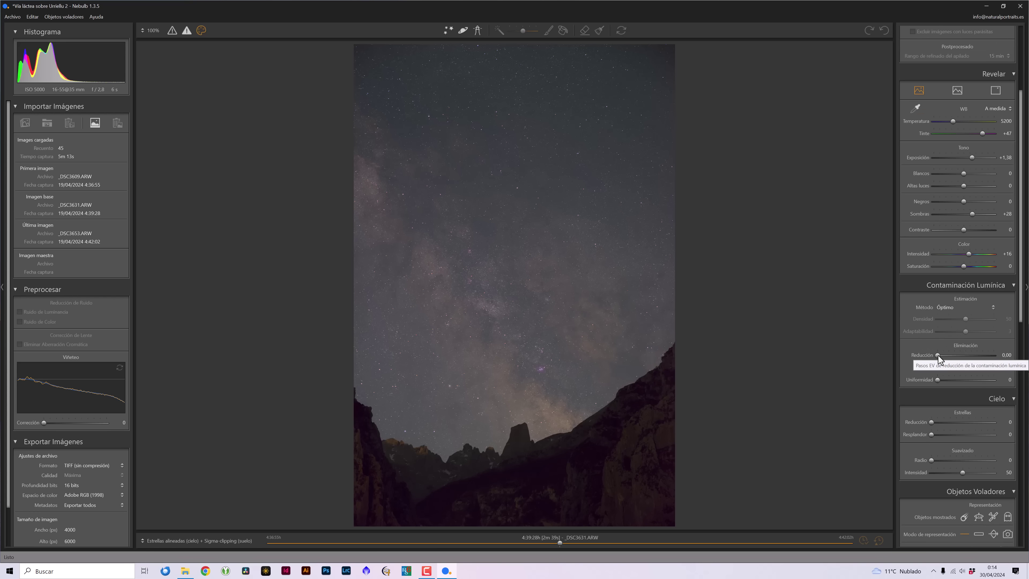
pyautogui.moveTo(938, 356); pyautogui.dragTo(957, 356)
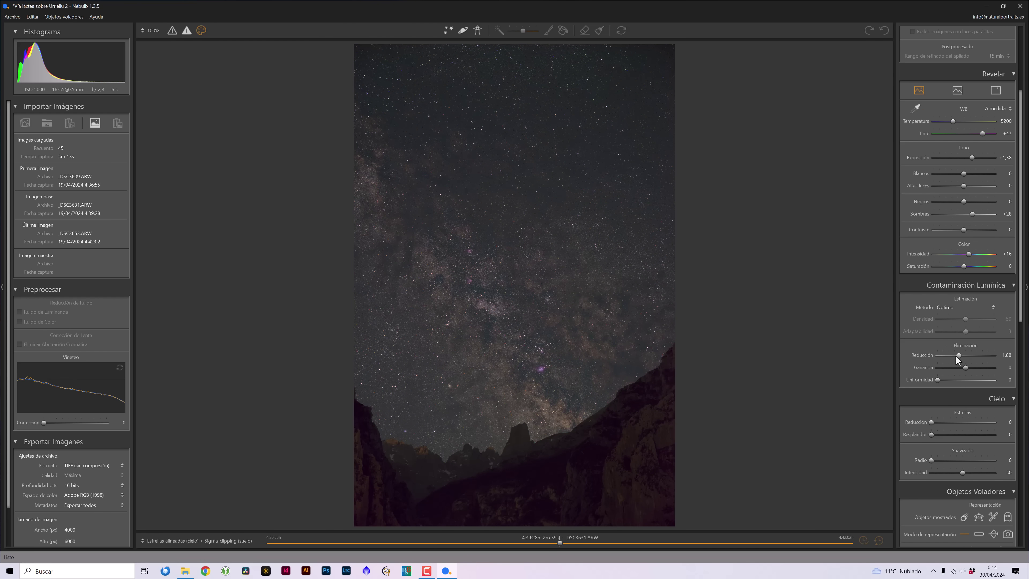
pyautogui.moveTo(956, 357); pyautogui.dragTo(940, 357)
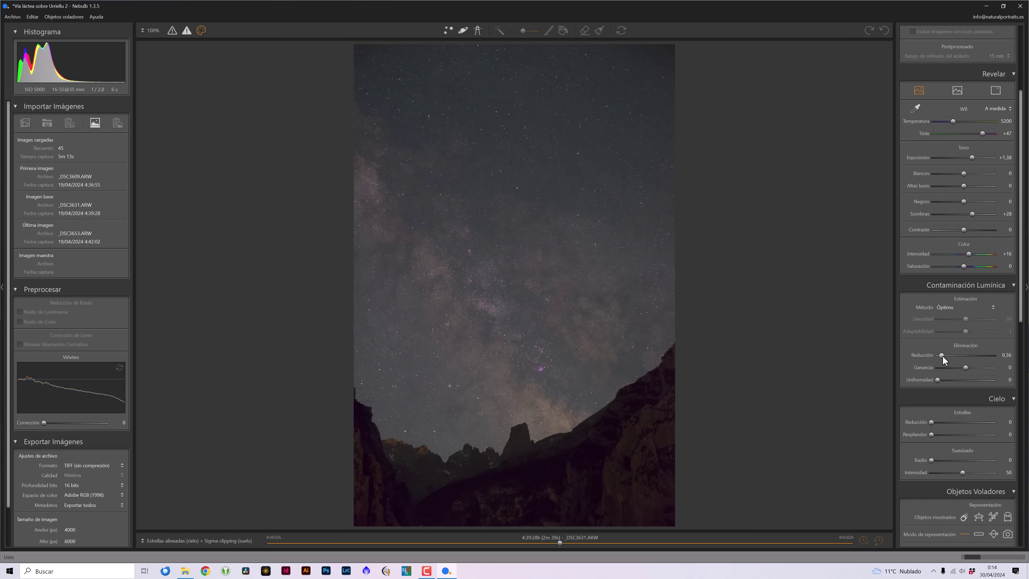
# Set light-pollution Ganancia to +30 and raise star Reducción to 56
pyautogui.moveTo(966, 367); pyautogui.dragTo(970, 368)
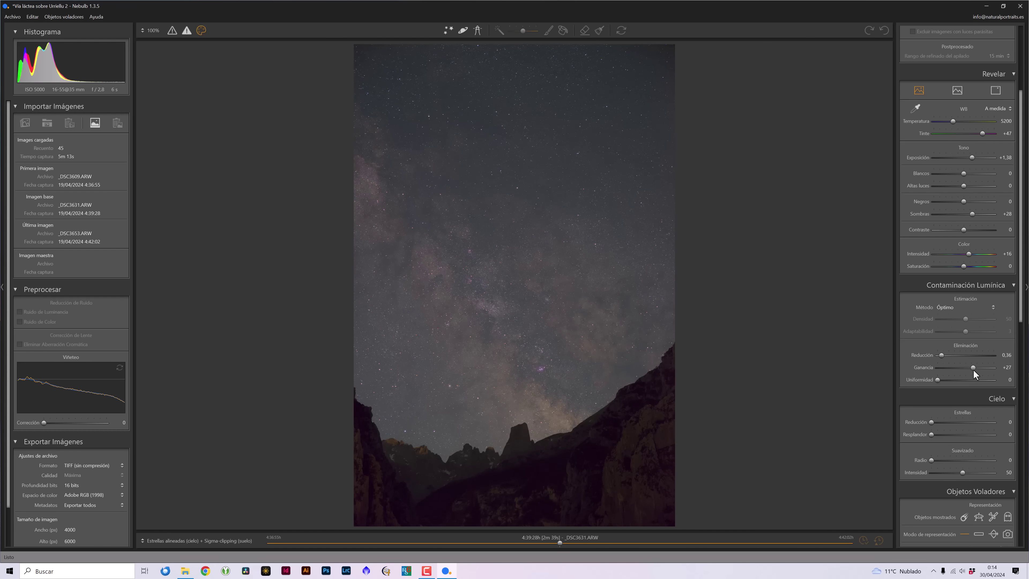
pyautogui.moveTo(972, 369); pyautogui.dragTo(943, 355)
pyautogui.scroll(-2, 942, 354)
pyautogui.moveTo(931, 344); pyautogui.dragTo(966, 356)
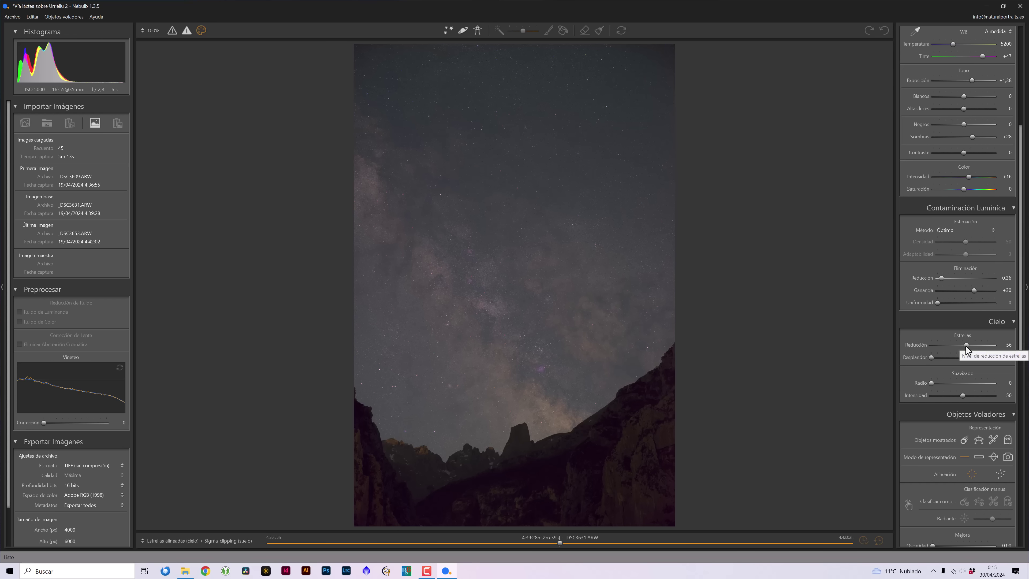
# Reset star Reducción to 0, then set it to 14
pyautogui.moveTo(966, 345); pyautogui.dragTo(938, 346)
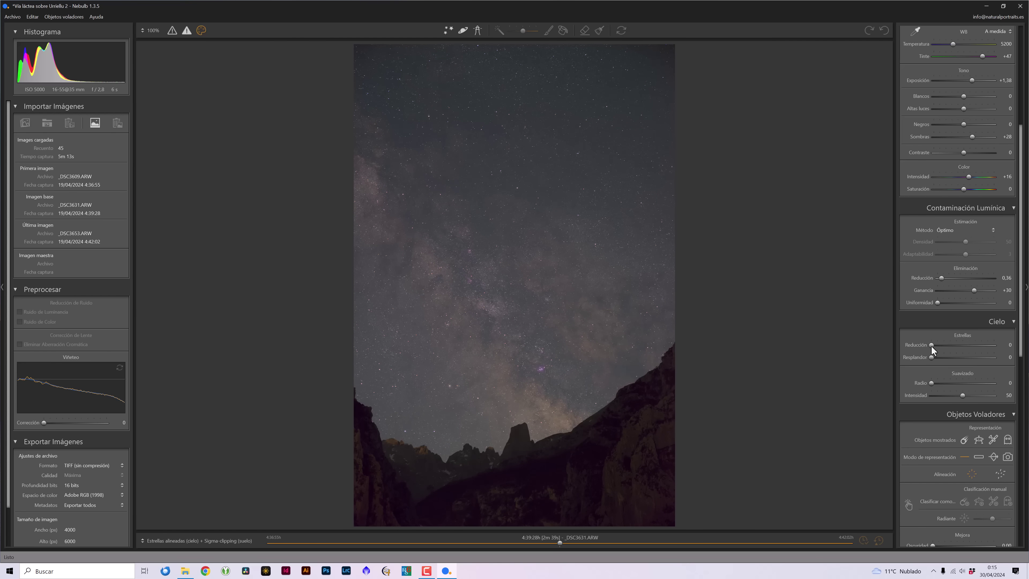
pyautogui.moveTo(931, 345); pyautogui.dragTo(938, 345)
pyautogui.moveTo(937, 344); pyautogui.dragTo(940, 345)
# Test star Resplandor at 78 at full size, then reset the glow to 0
pyautogui.moveTo(931, 357); pyautogui.dragTo(980, 357)
pyautogui.click(514, 203)
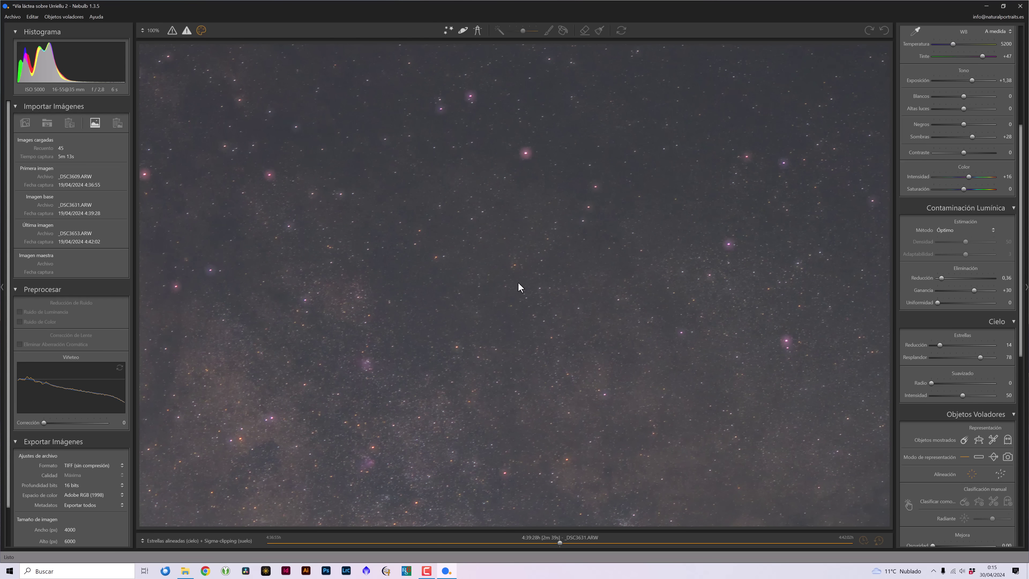
pyautogui.click(540, 330)
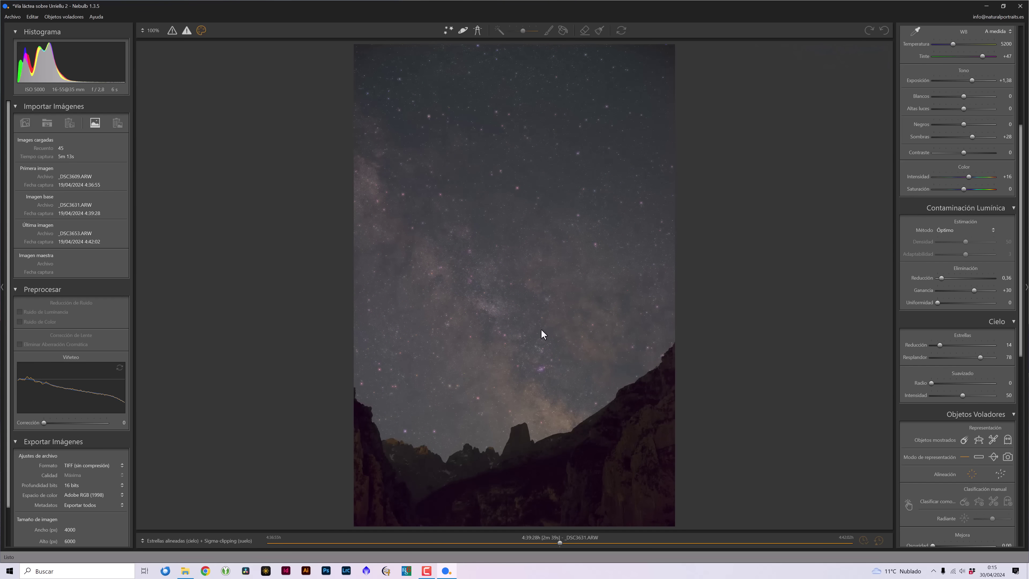
pyautogui.doubleClick(978, 356)
# Frame the skyline close-up and try sky transition radius 20 with opacity 48
pyautogui.scroll(-3, 956, 356)
pyautogui.scroll(-2, 970, 351)
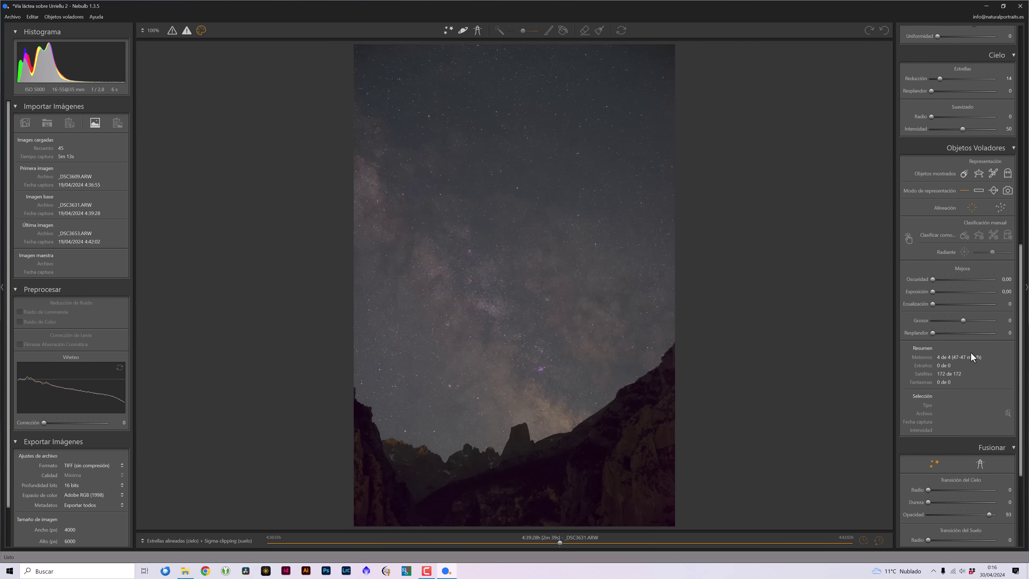
pyautogui.scroll(-3, 970, 352)
pyautogui.scroll(-2, 970, 353)
pyautogui.scroll(-1, 970, 357)
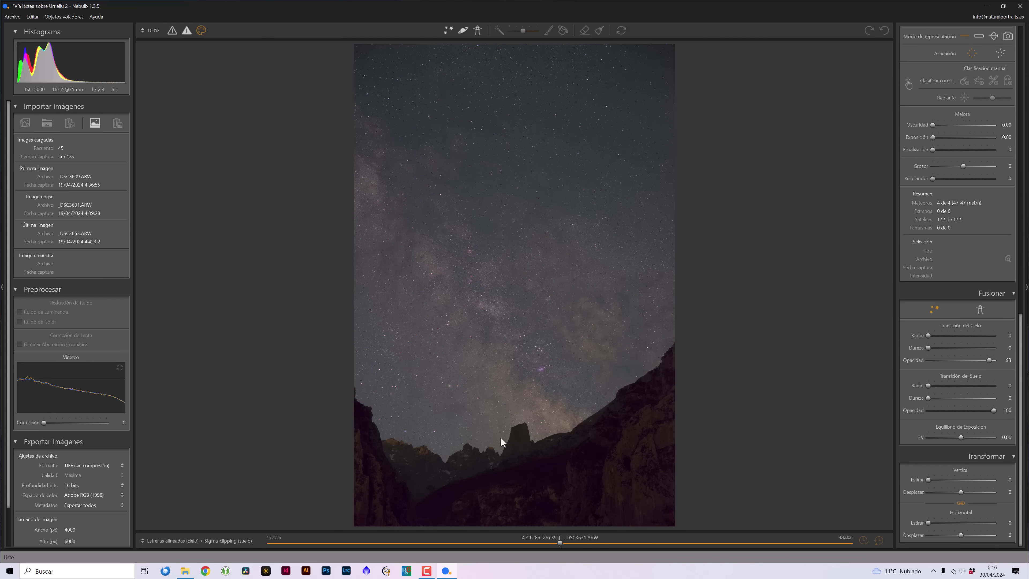
pyautogui.scroll(3, 501, 438)
pyautogui.moveTo(485, 458); pyautogui.dragTo(476, 374)
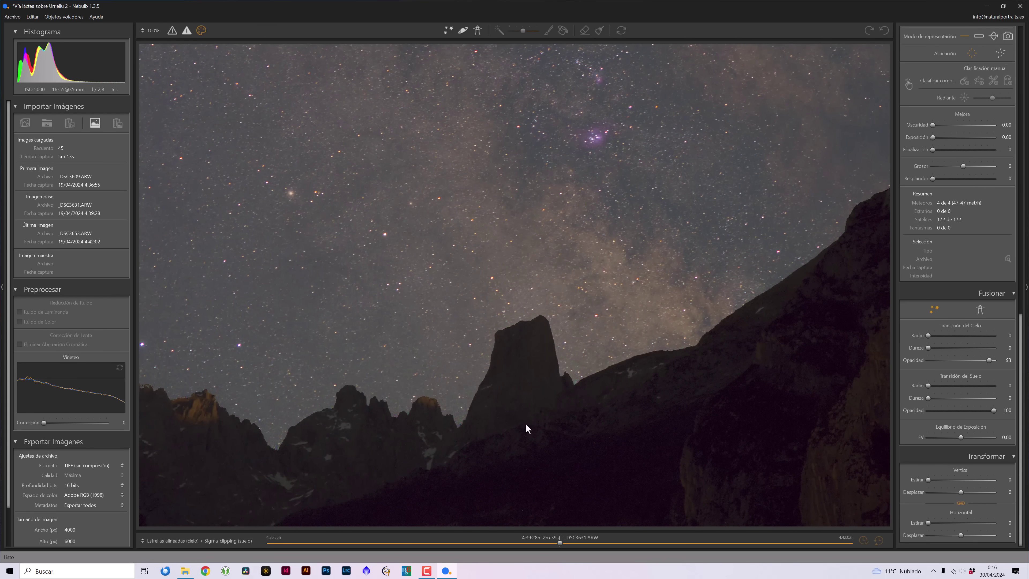
pyautogui.moveTo(526, 428); pyautogui.dragTo(570, 421)
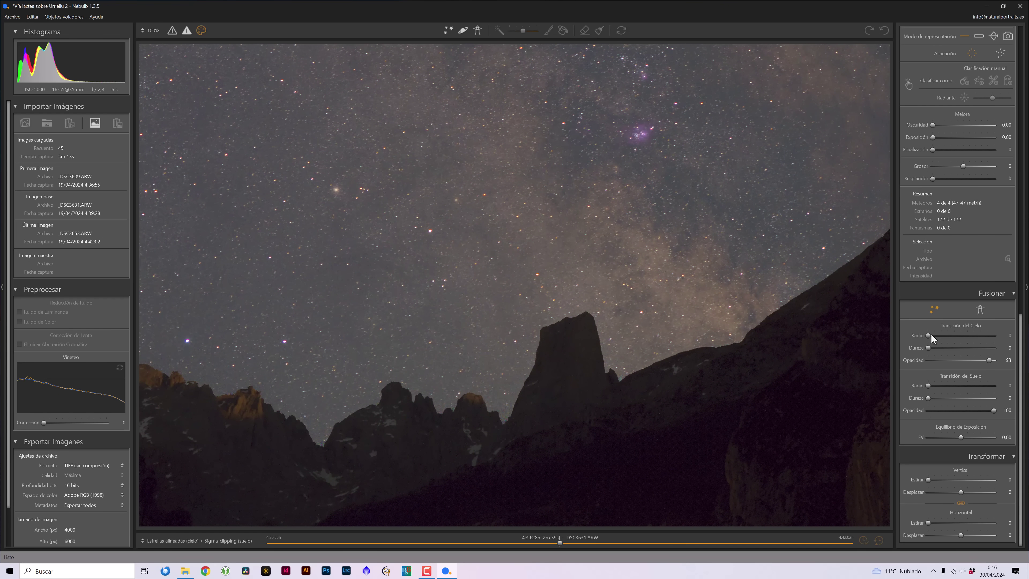
pyautogui.moveTo(929, 335); pyautogui.dragTo(940, 336)
pyautogui.moveTo(939, 335); pyautogui.dragTo(941, 335)
pyautogui.moveTo(988, 360); pyautogui.dragTo(960, 360)
# Widen both transition radii, then set sky radius 38, hardness 7 and opacity 82
pyautogui.moveTo(929, 386); pyautogui.dragTo(951, 385)
pyautogui.moveTo(952, 337); pyautogui.dragTo(954, 338)
pyautogui.moveTo(956, 347); pyautogui.dragTo(928, 348)
pyautogui.moveTo(963, 359)
pyautogui.mouseDown()
pyautogui.moveTo(982, 361)
pyautogui.moveTo(934, 336)
pyautogui.mouseUp()
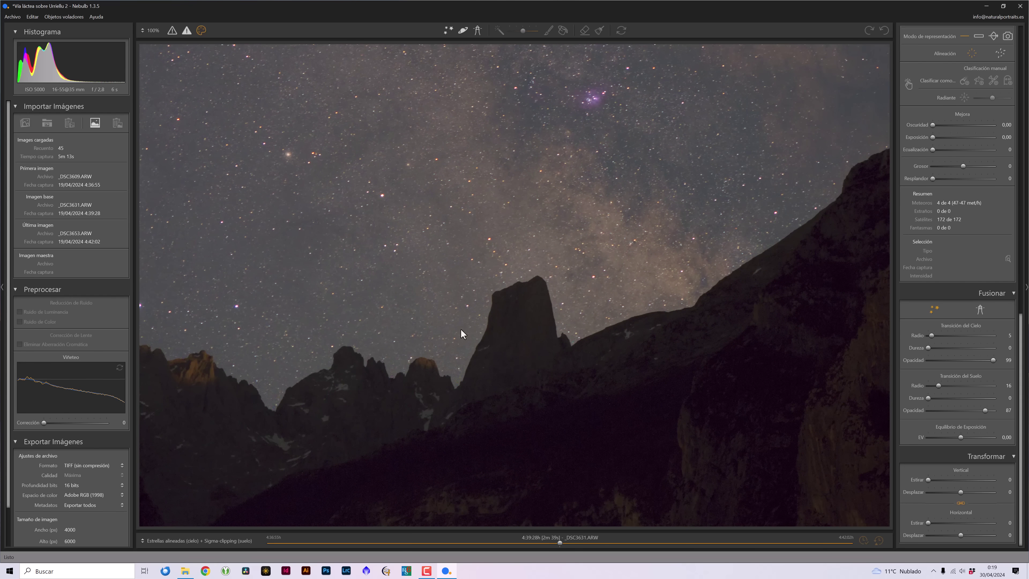
# Inspect the skyline blend along the left and right cliffs at full size, then fit the image
pyautogui.moveTo(461, 333); pyautogui.dragTo(603, 337)
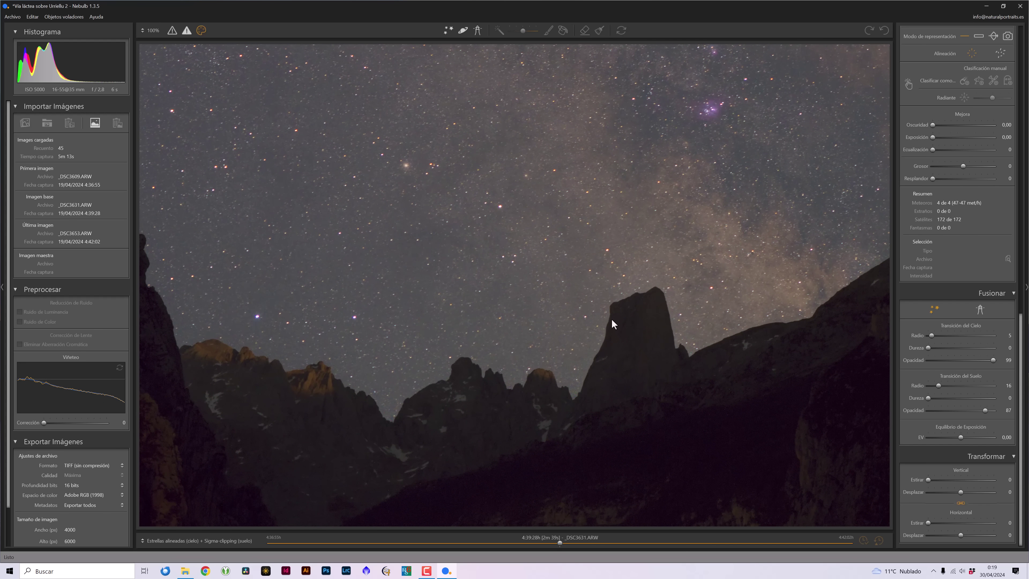
pyautogui.moveTo(452, 429); pyautogui.dragTo(511, 436)
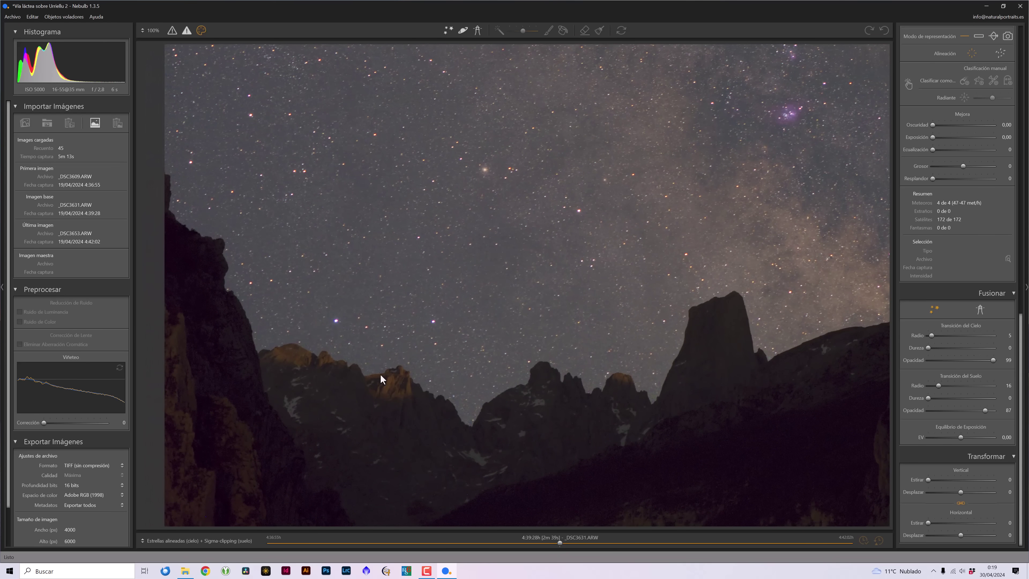
pyautogui.moveTo(448, 395); pyautogui.dragTo(367, 402)
pyautogui.moveTo(684, 299); pyautogui.dragTo(414, 450)
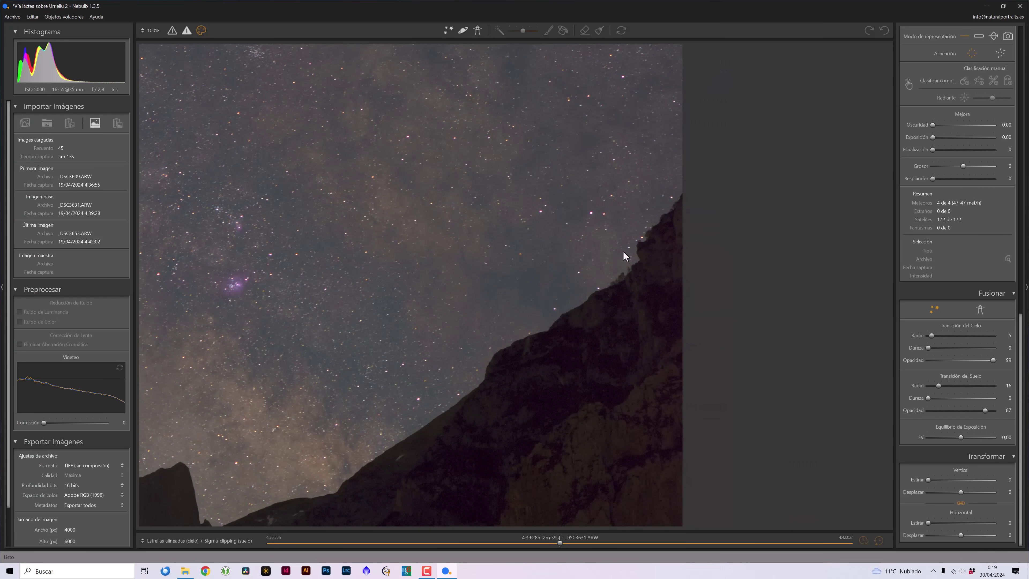
pyautogui.moveTo(496, 419); pyautogui.dragTo(609, 349)
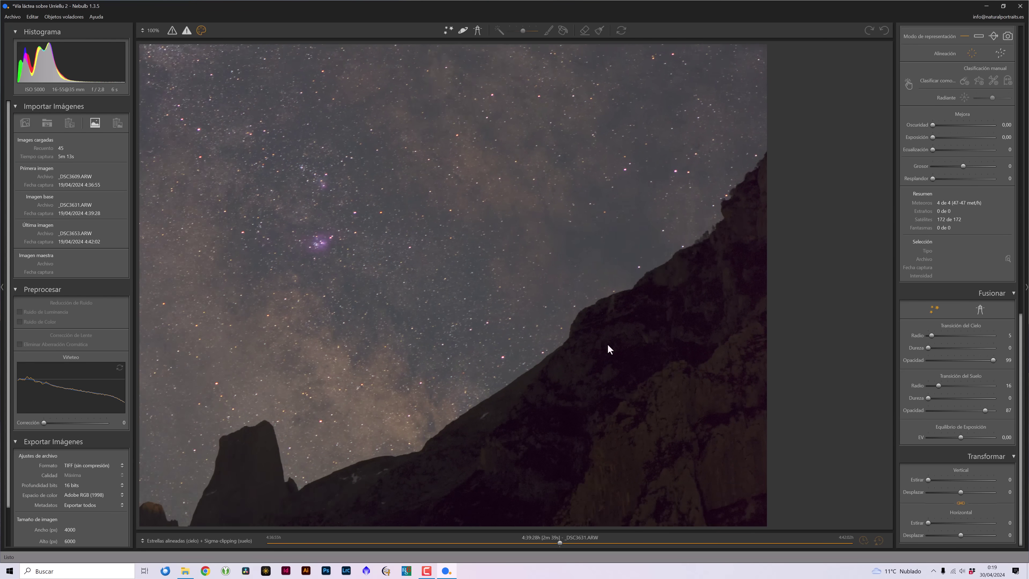
pyautogui.moveTo(395, 395)
pyautogui.mouseDown()
pyautogui.moveTo(601, 306)
pyautogui.moveTo(554, 340)
pyautogui.mouseUp()
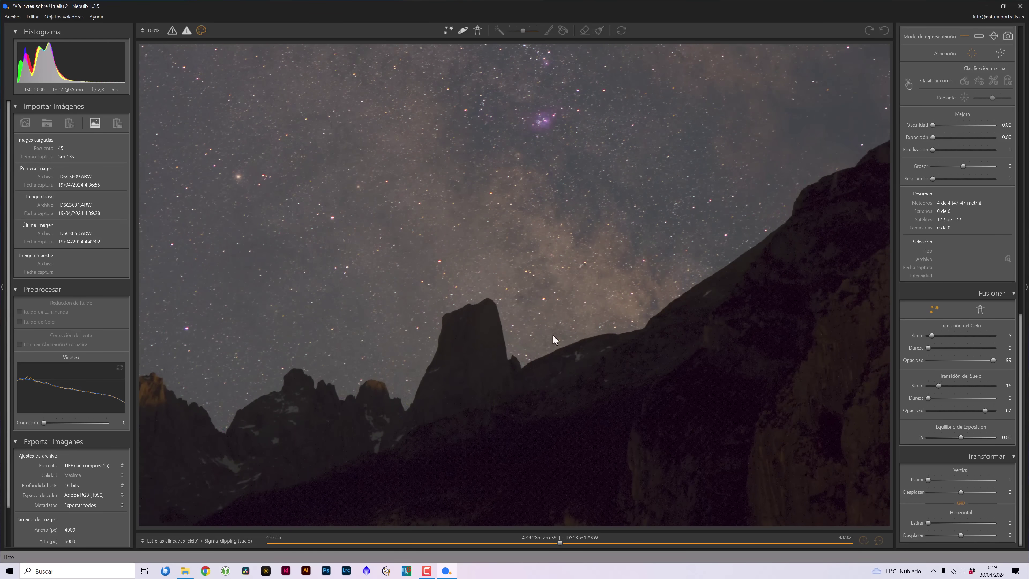
pyautogui.click(554, 340)
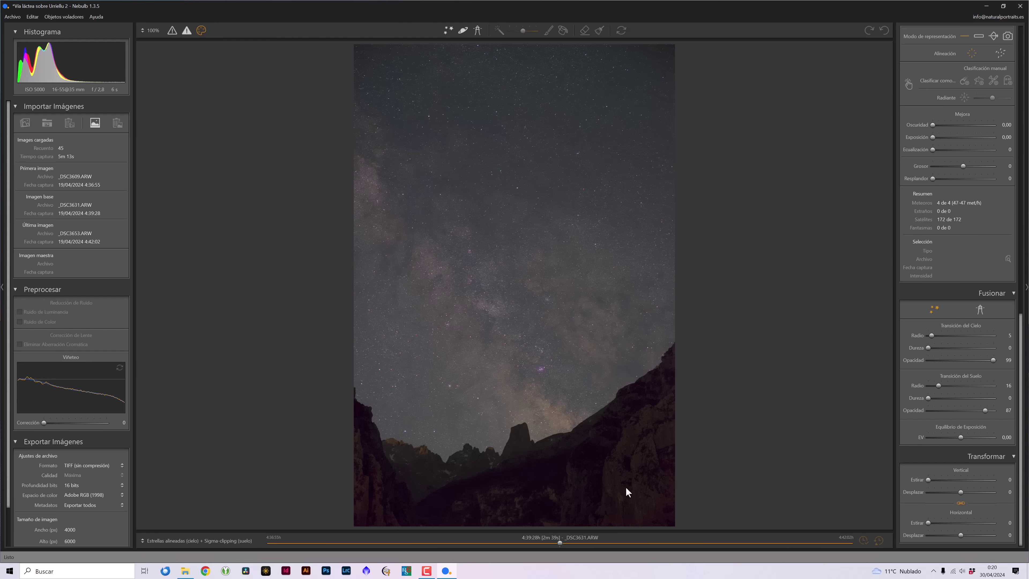
# In Revelar, raise Exposición from +1,38 toward +1,91
pyautogui.scroll(1, 957, 463)
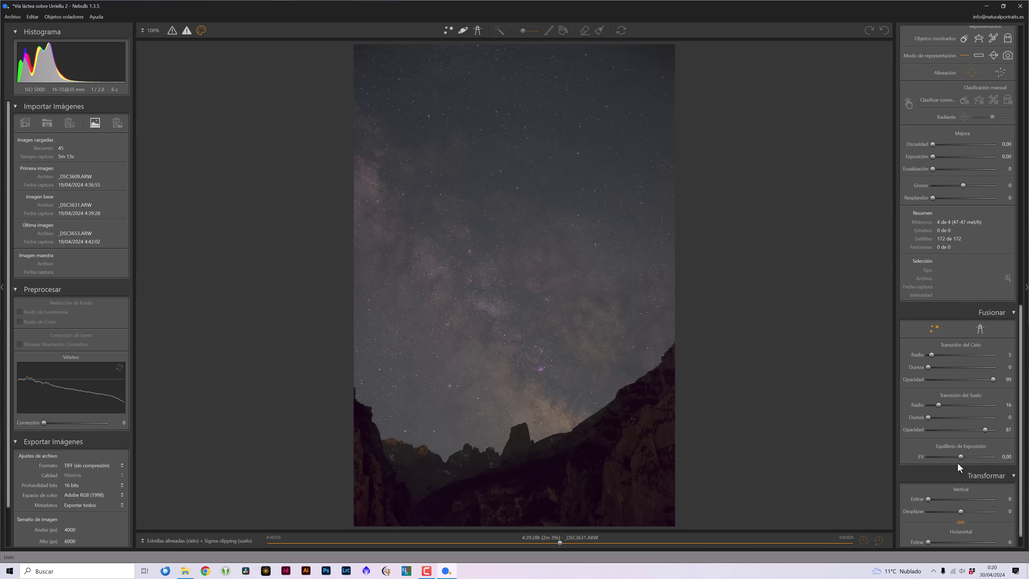
pyautogui.scroll(-1, 957, 462)
pyautogui.scroll(6, 954, 490)
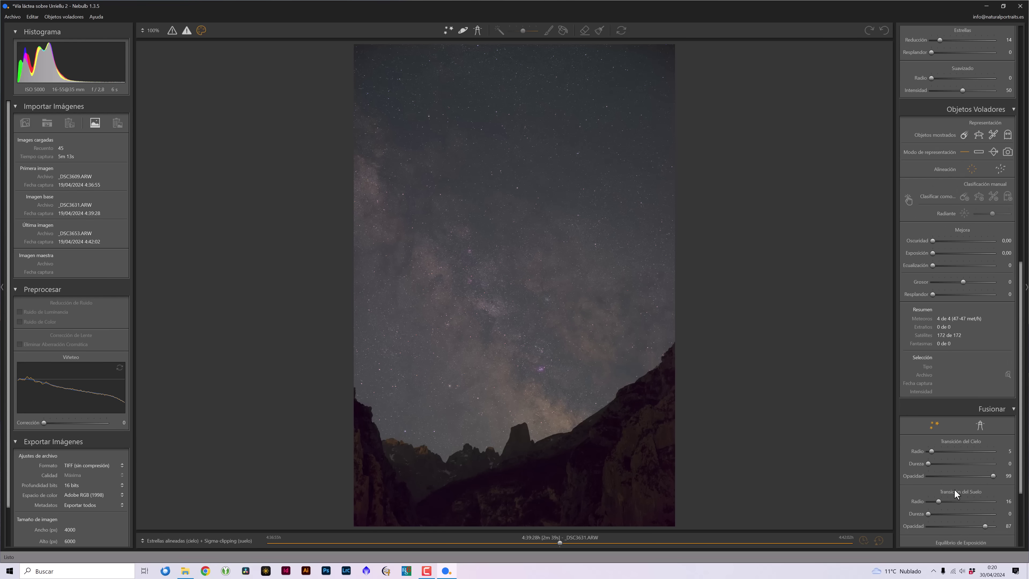
pyautogui.scroll(5, 954, 488)
pyautogui.scroll(5, 962, 483)
pyautogui.scroll(1, 991, 441)
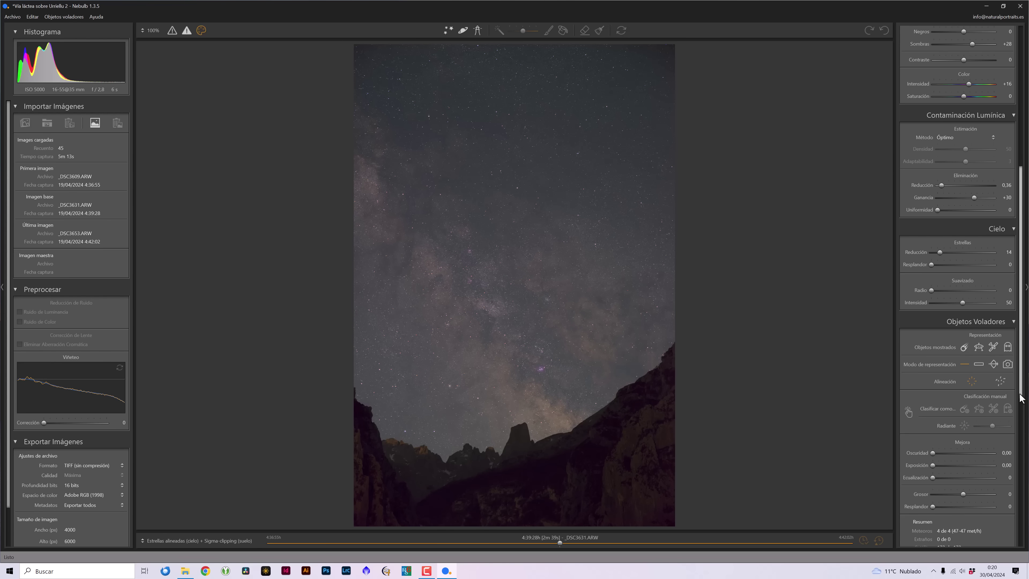
pyautogui.moveTo(1021, 397); pyautogui.dragTo(1022, 271)
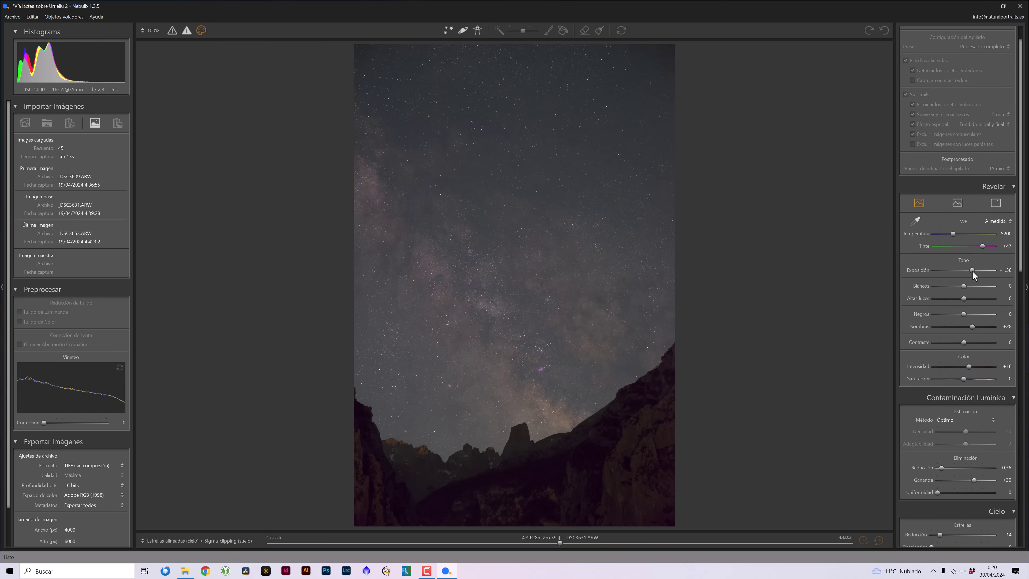
pyautogui.moveTo(972, 271); pyautogui.dragTo(973, 271)
pyautogui.moveTo(973, 271); pyautogui.dragTo(974, 271)
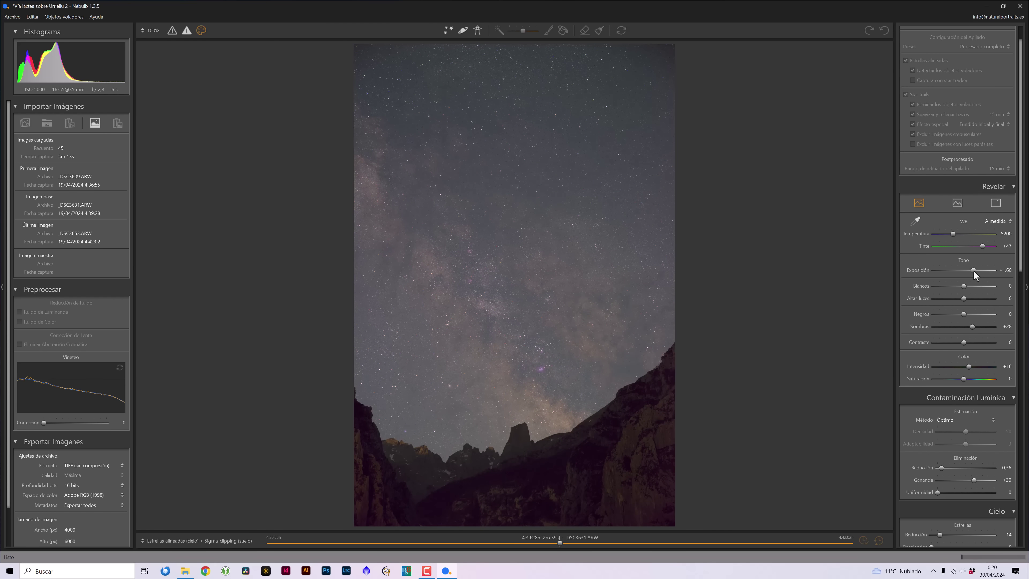